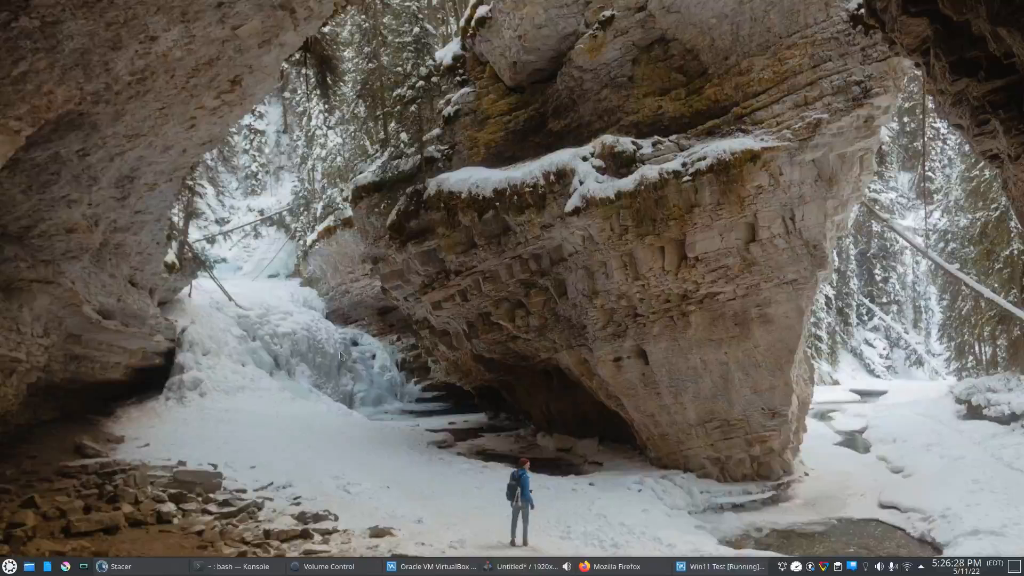
Switch to the Win11 Test virtual machine and browse in File Explorer to C:\Windows\SoftwareDistribution.
click(719, 568)
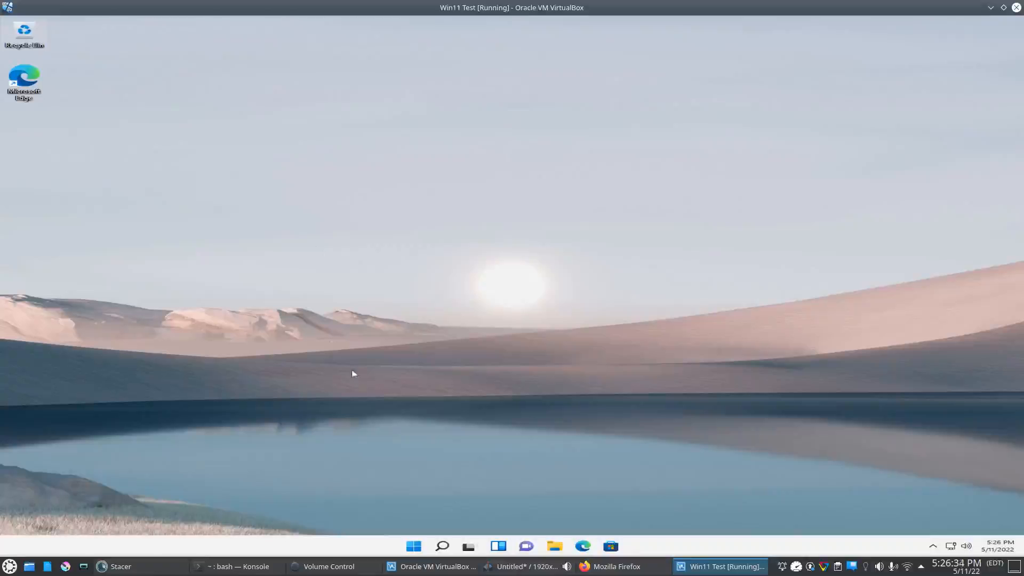
click(556, 545)
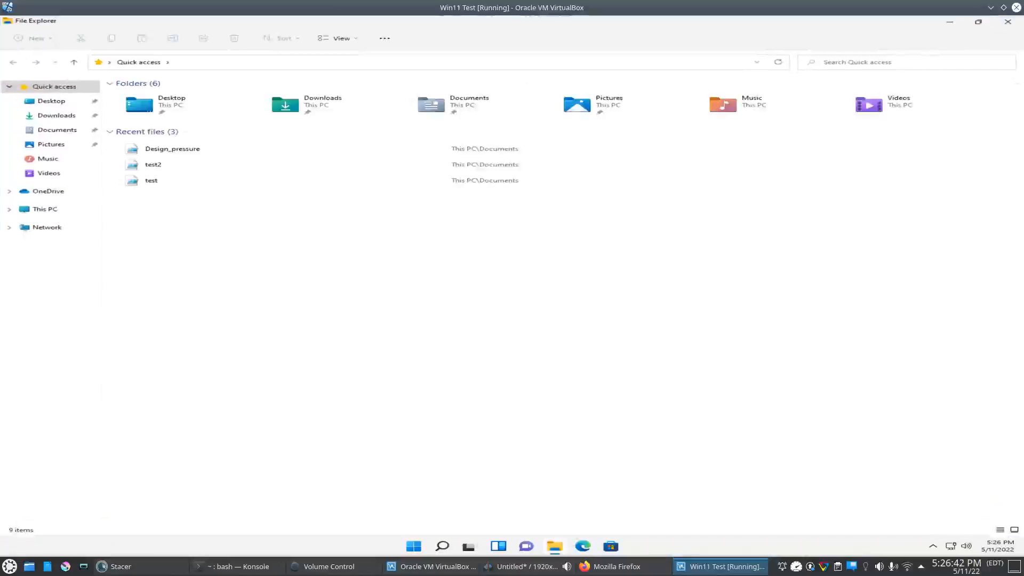
click(45, 213)
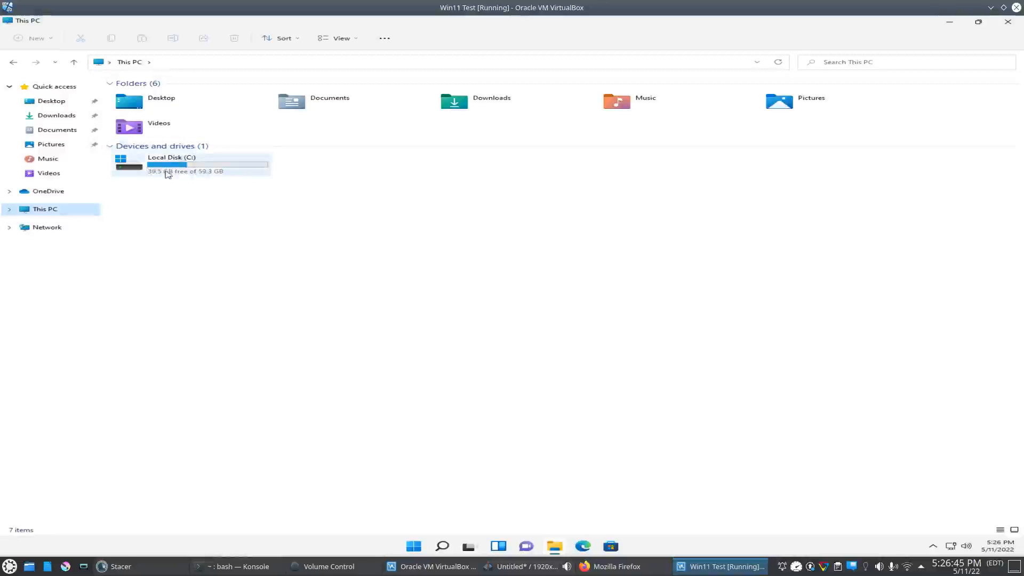
double_click(168, 173)
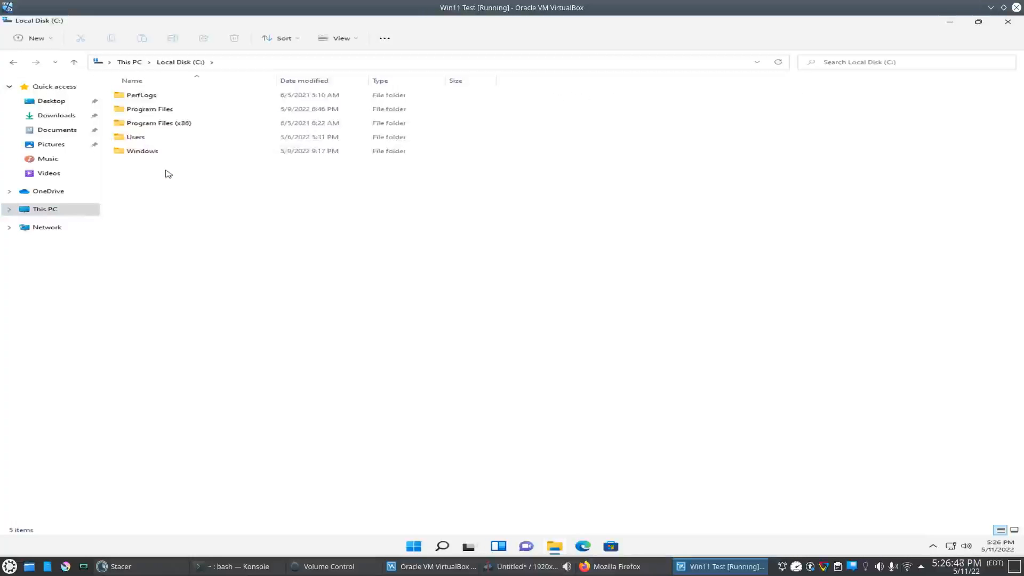
click(138, 155)
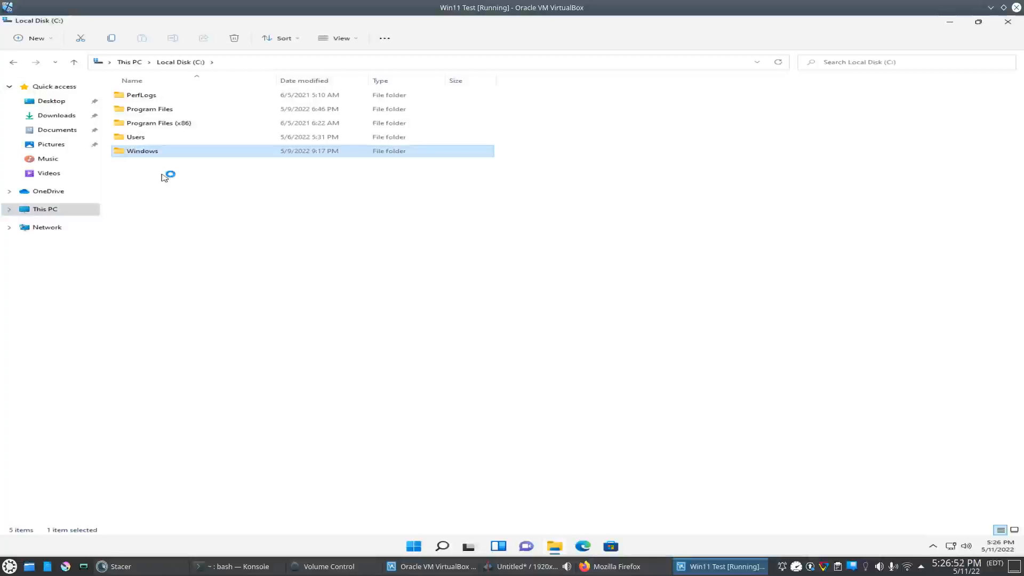
scroll(186, 218, down, 3)
scroll(188, 220, down, 7)
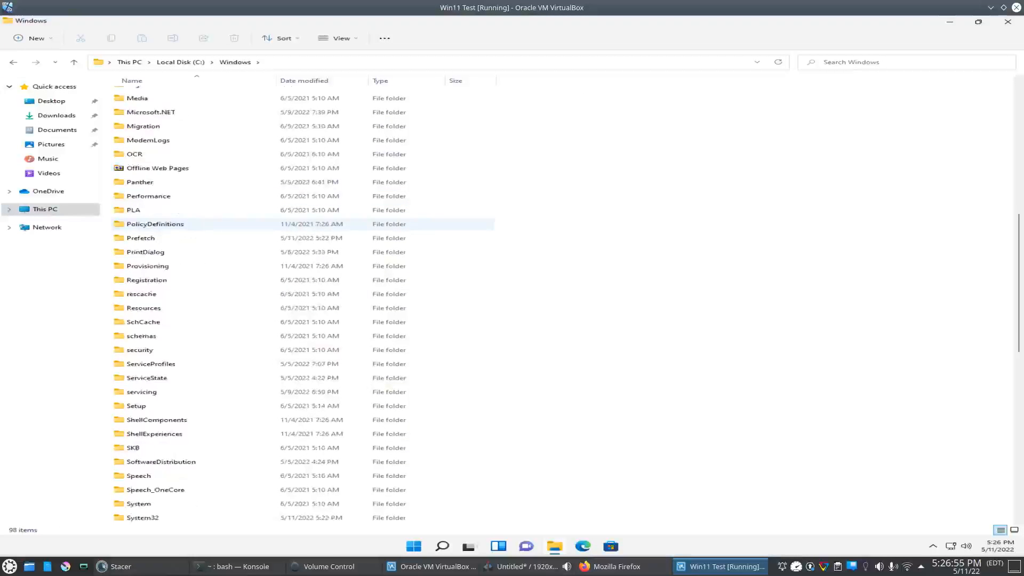
click(169, 461)
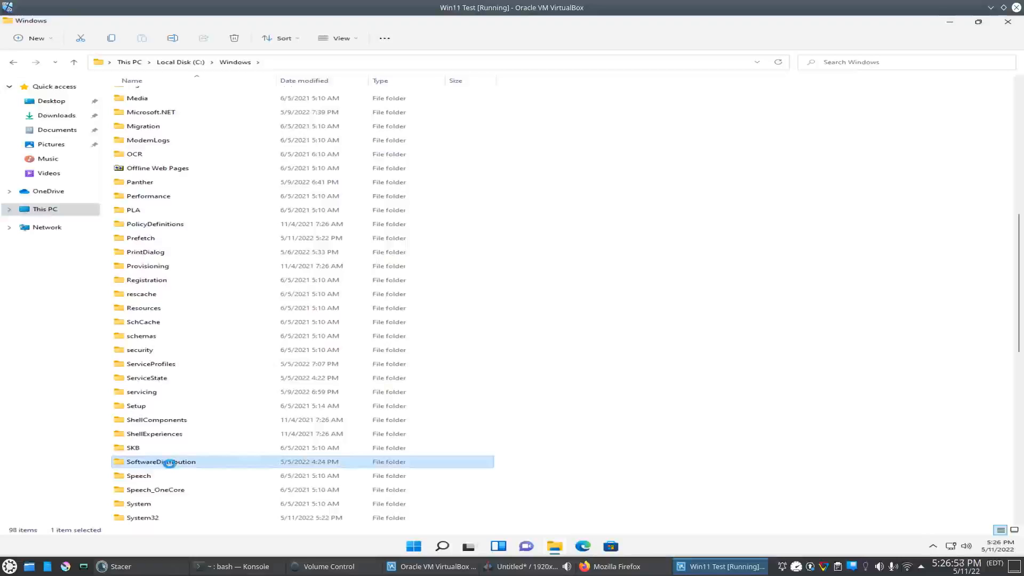
double_click(169, 462)
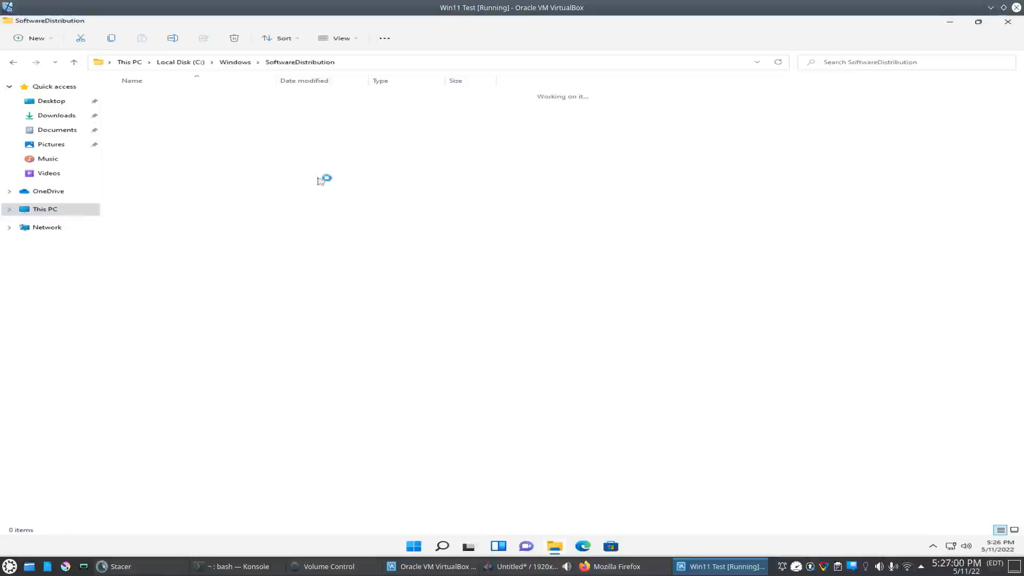
Delete all folders and files inside SoftwareDistribution, continuing with administrator permission.
drag(289, 206, 175, 95)
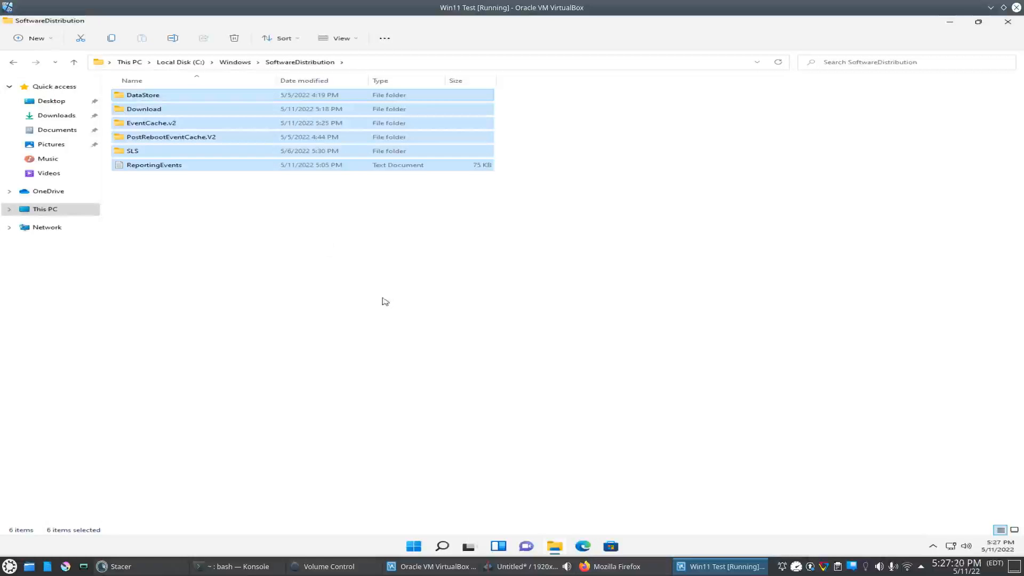
key(Delete)
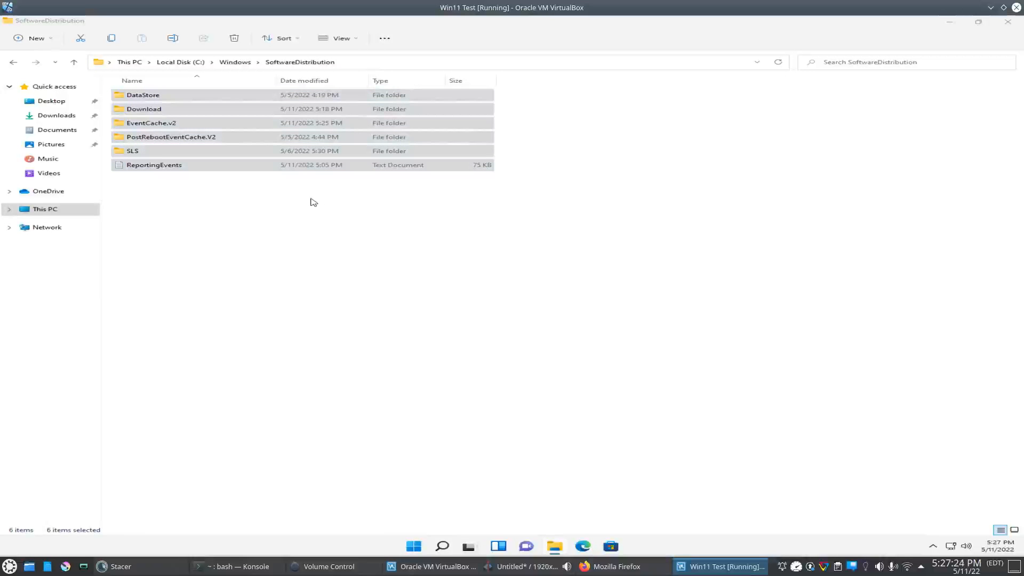
click(313, 202)
drag(313, 210, 128, 99)
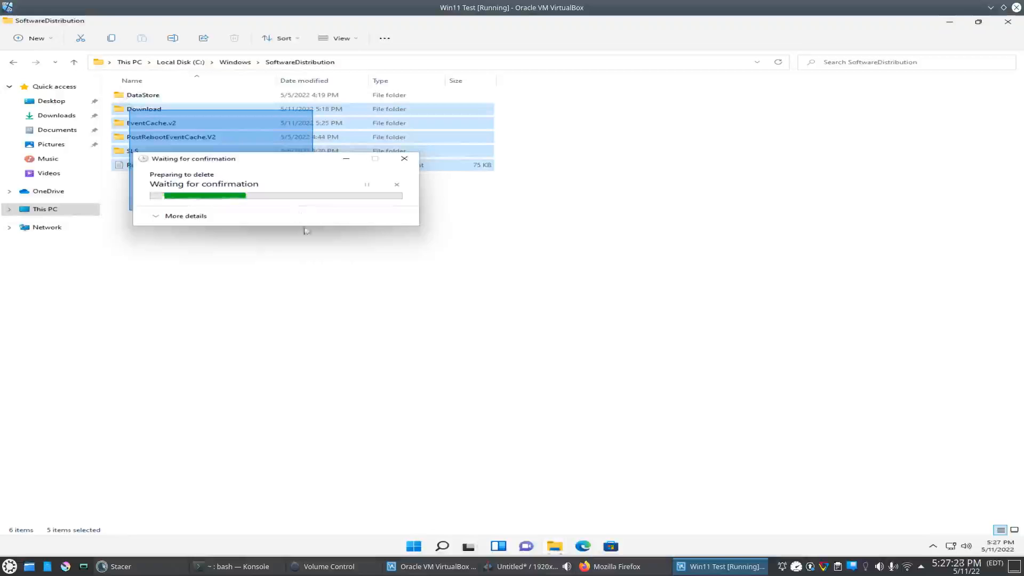
click(563, 288)
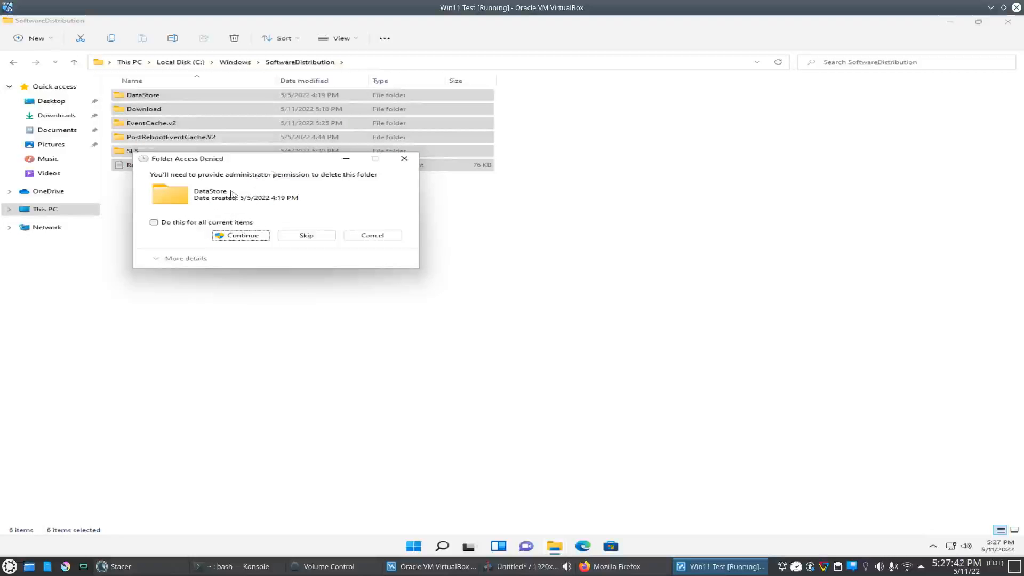
click(154, 223)
click(154, 223)
click(243, 235)
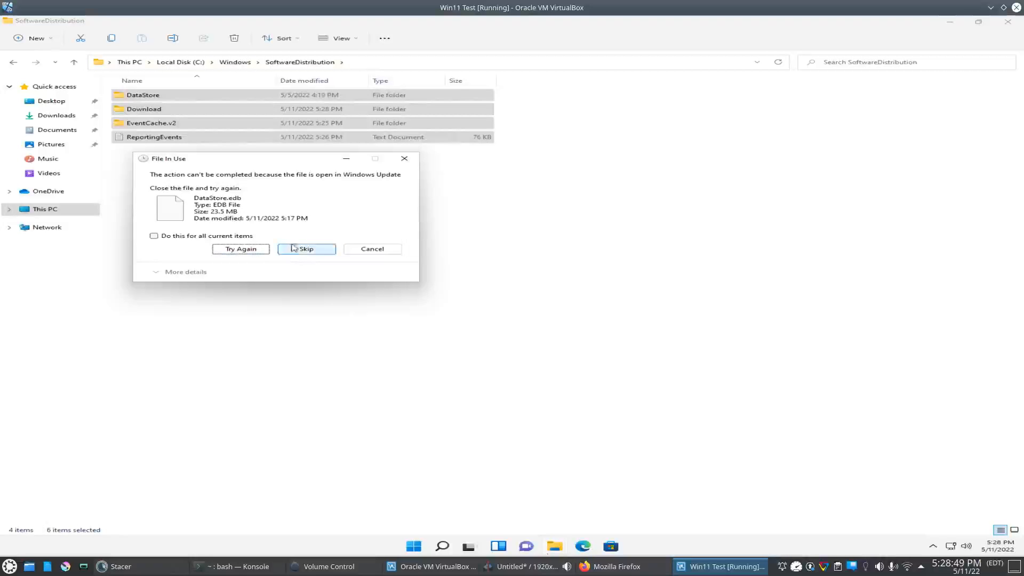
Skip all files and folders that are in use so the SoftwareDistribution deletion can finish.
click(154, 237)
click(305, 250)
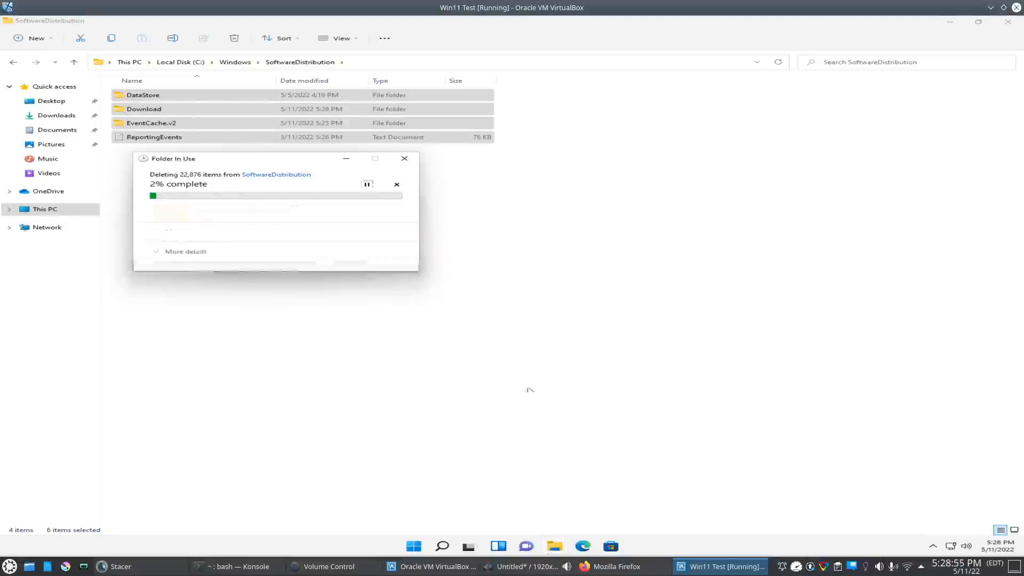
click(201, 244)
click(305, 260)
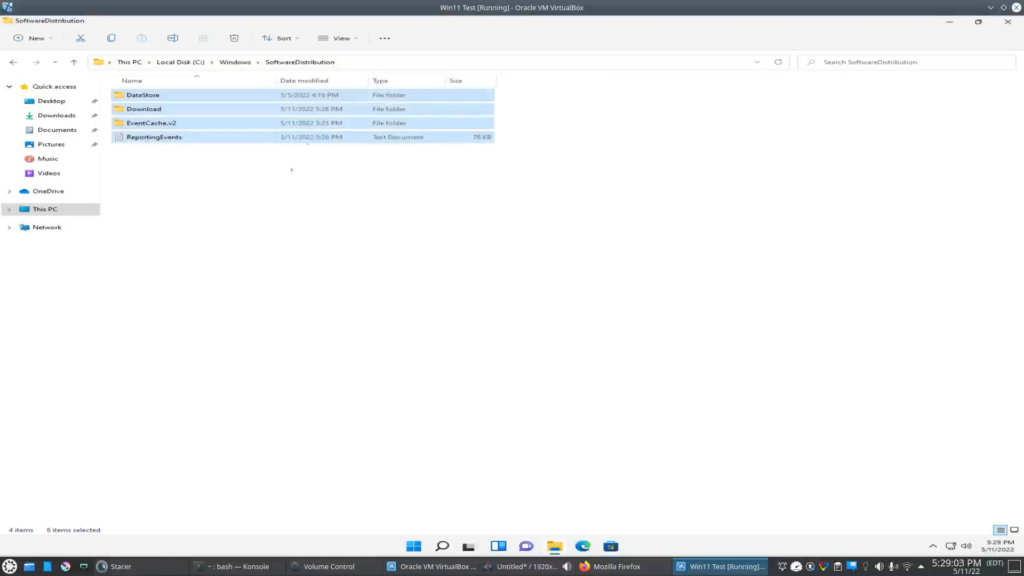
Check the size of the SoftwareDistribution folder in its properties, going back to the Windows folder.
click(238, 64)
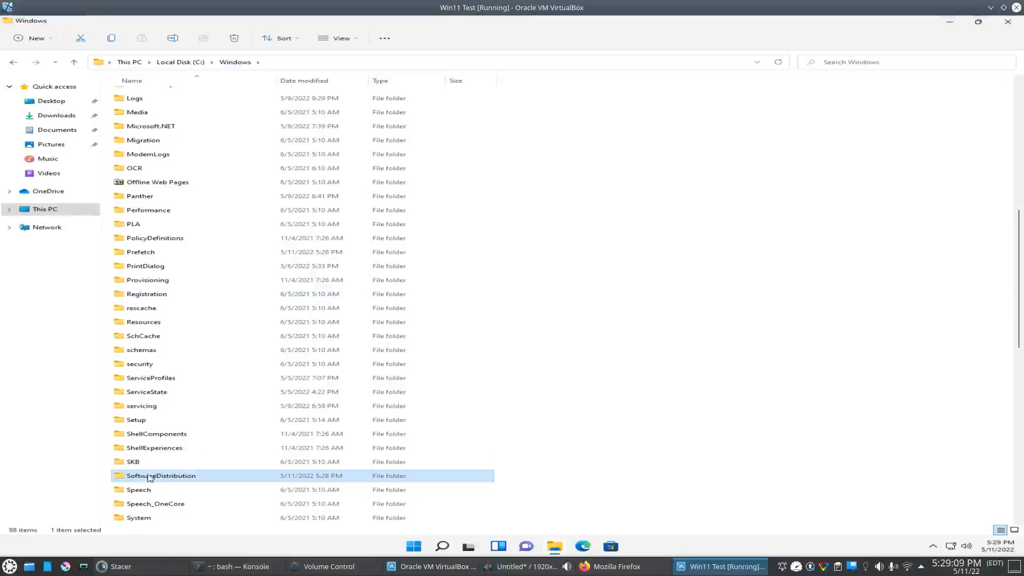
right_click(150, 477)
click(198, 428)
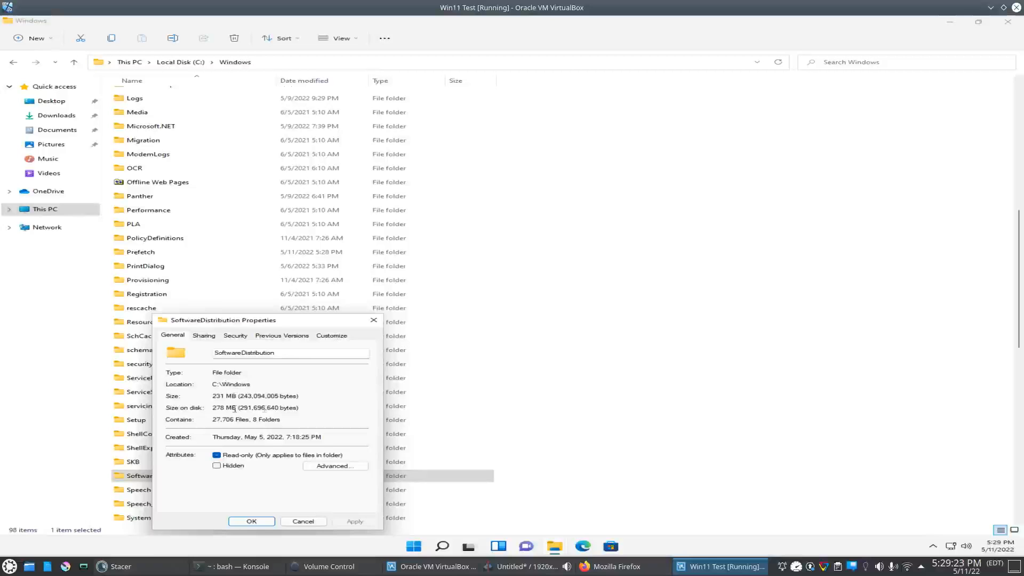
click(300, 525)
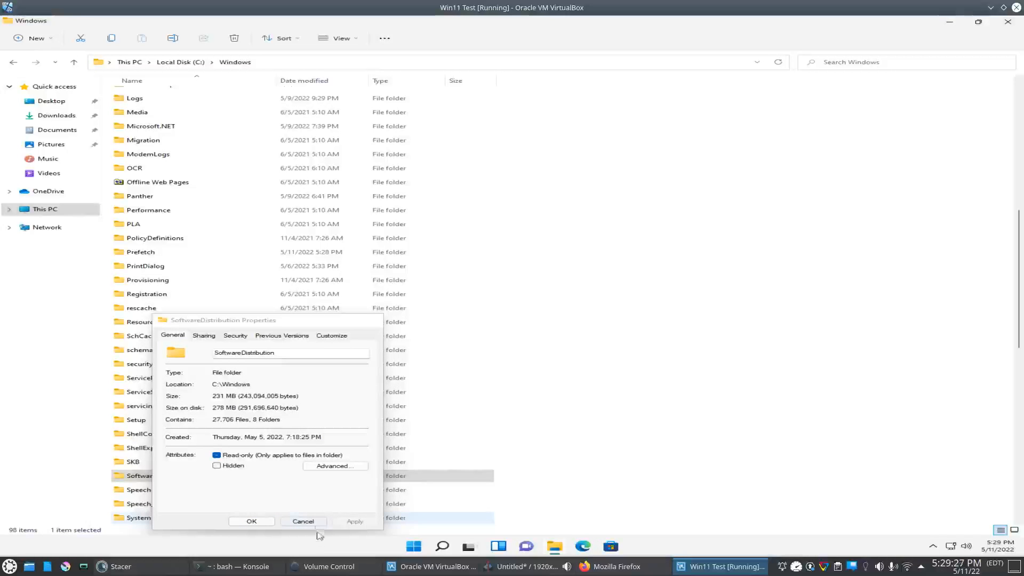
Open the properties of Local Disk (C:) from This PC and launch Disk Cleanup for the drive.
click(37, 211)
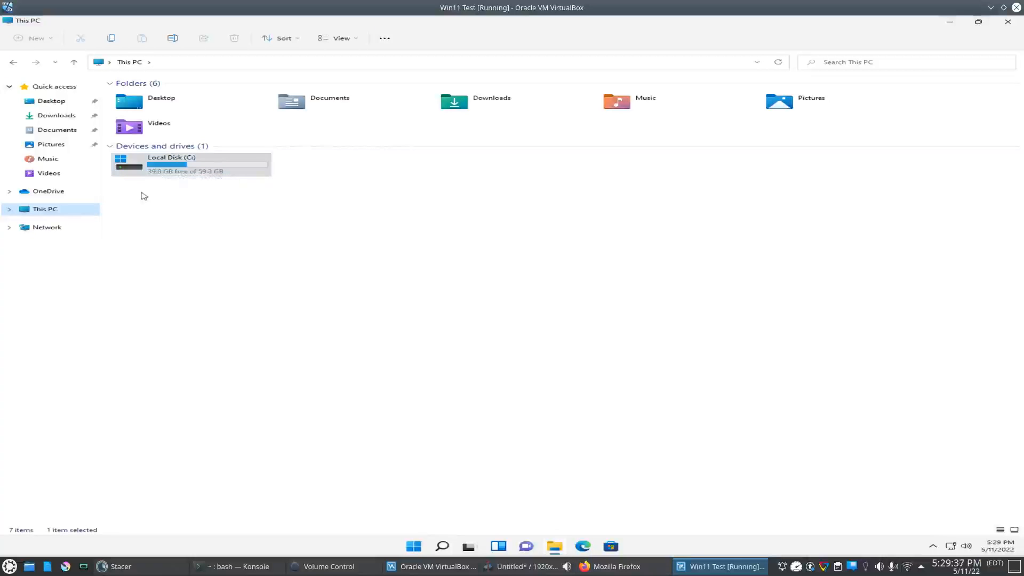
click(299, 225)
click(157, 169)
right_click(157, 168)
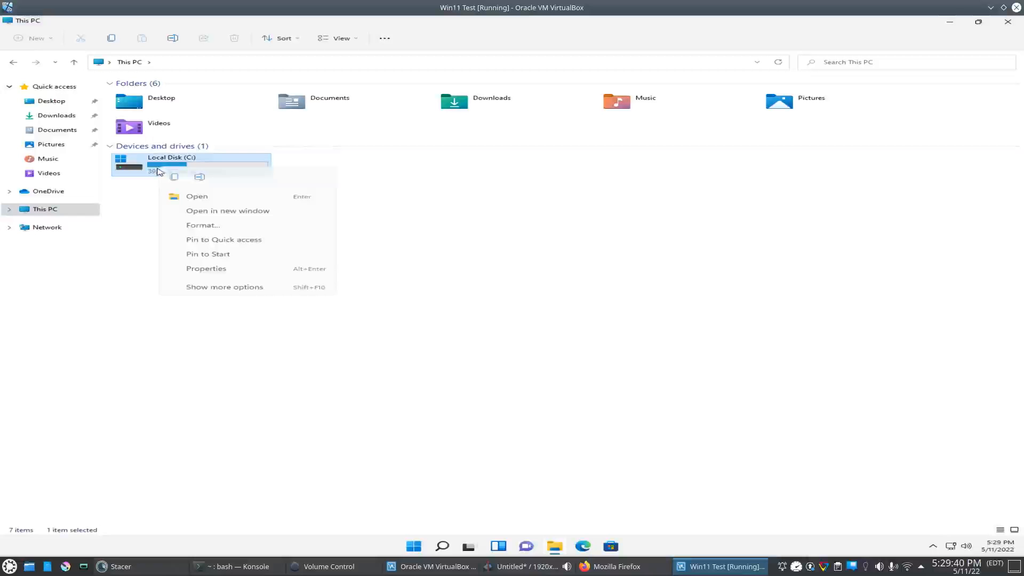
click(207, 270)
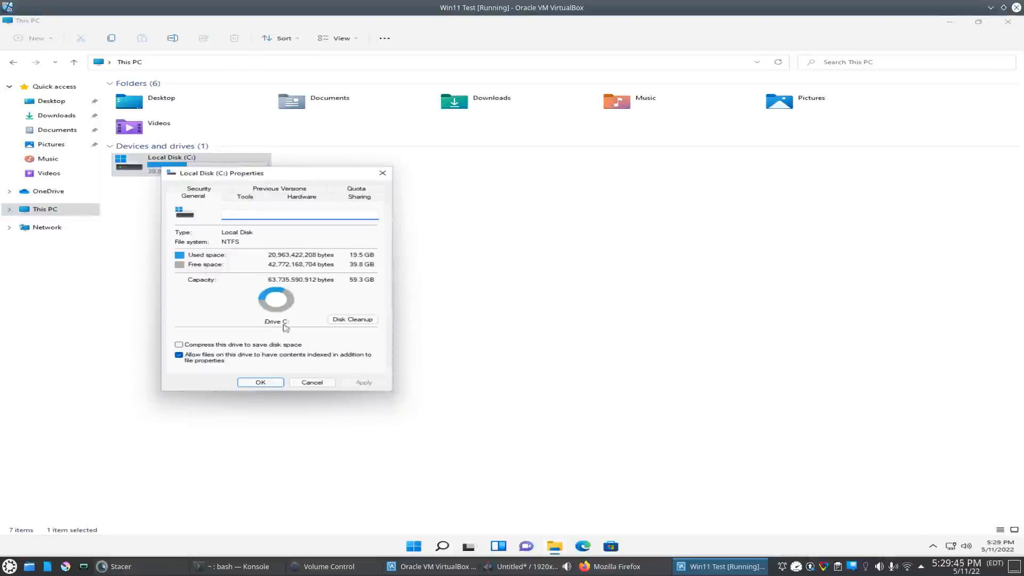
click(350, 320)
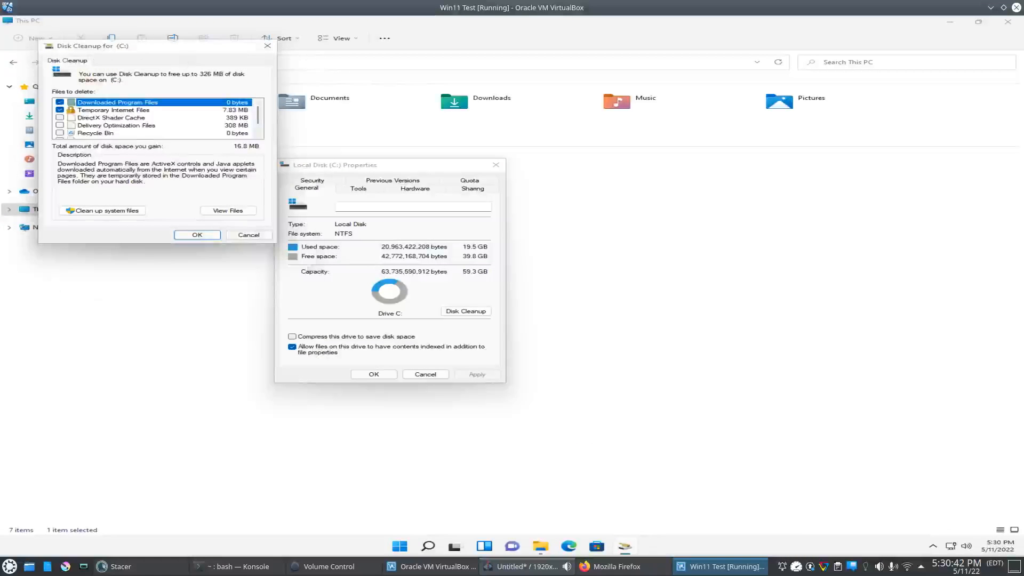
Review the file categories Disk Cleanup offers for drive C: and extend the cleanup to system files.
drag(155, 45, 189, 69)
scroll(230, 152, down, 2)
scroll(235, 152, up, 2)
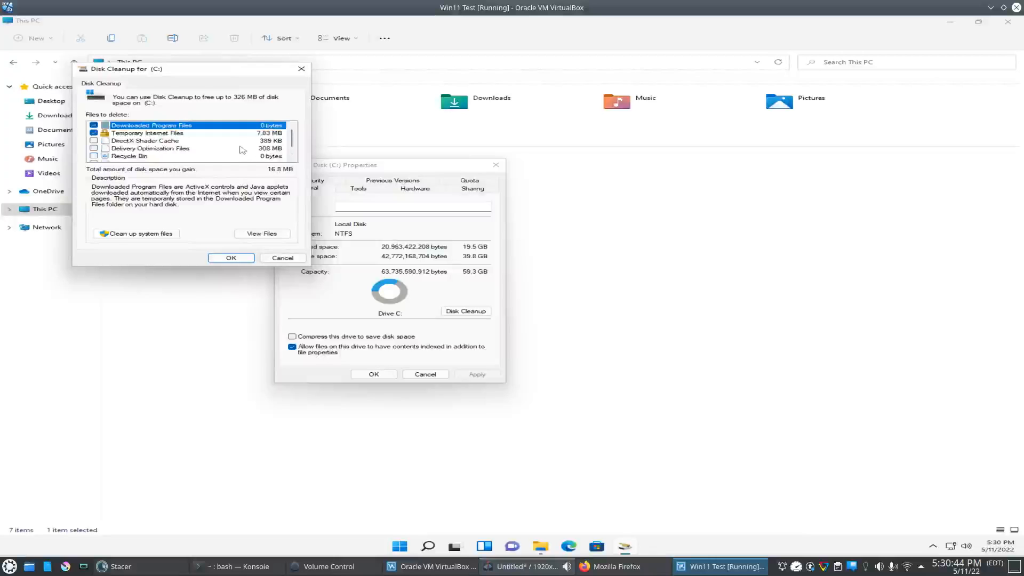
scroll(172, 150, down, 1)
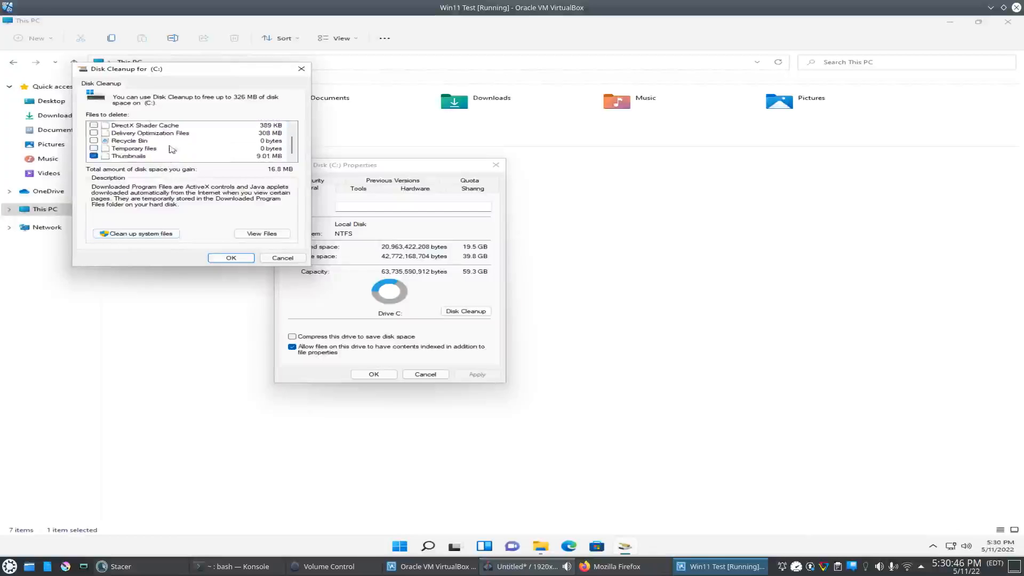
scroll(148, 150, up, 1)
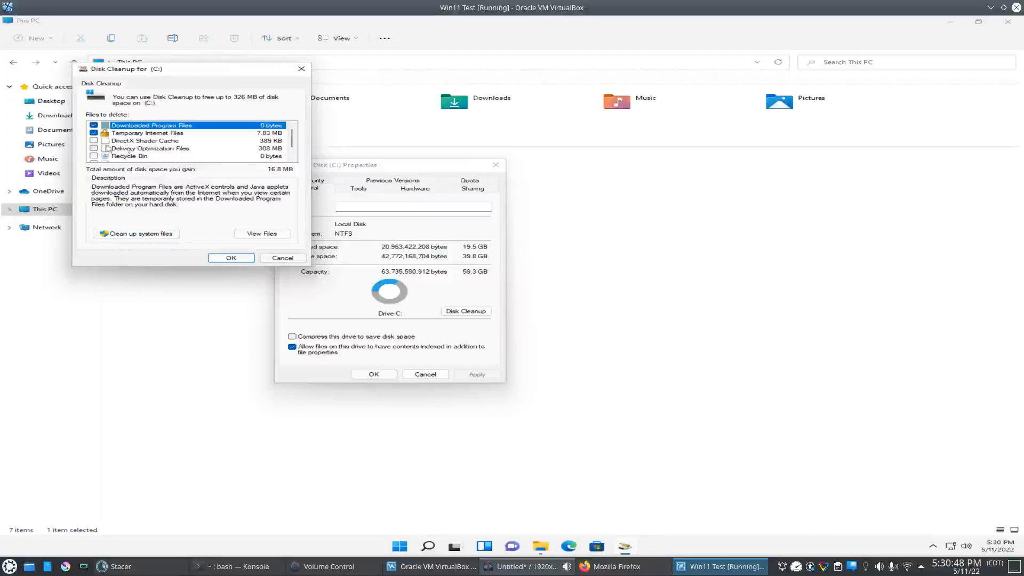
scroll(114, 150, down, 1)
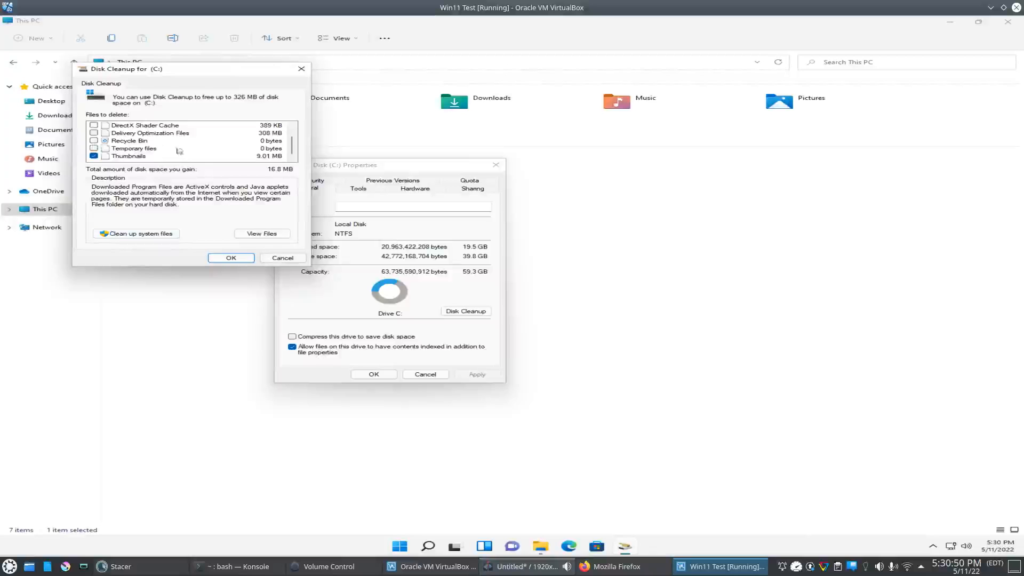
click(149, 235)
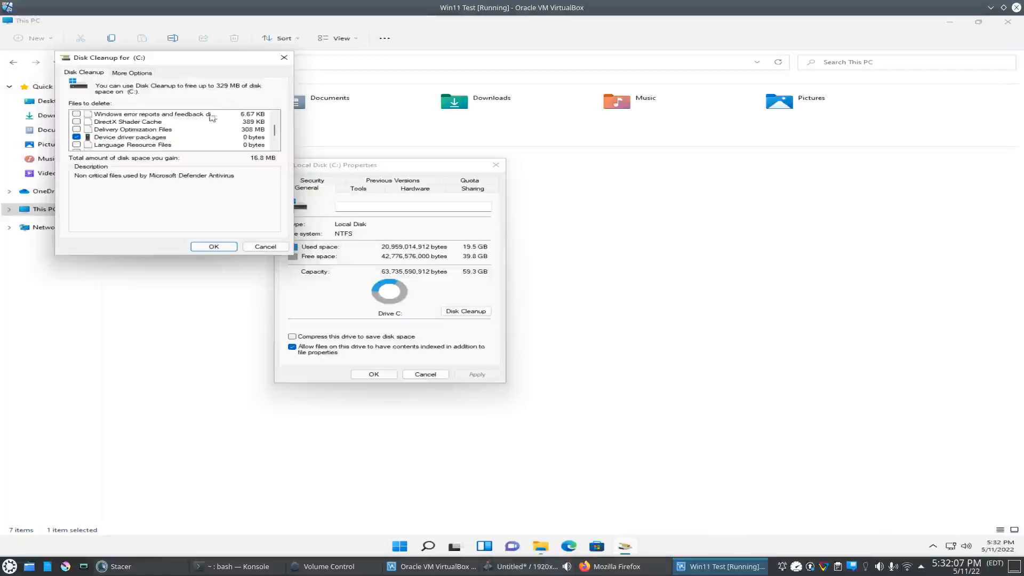
Mark every category in the system file list for deletion, from Microsoft Defender Antivirus through Delivery Optimization Files, Language Resource Files and Temporary files to Thumbnails.
scroll(202, 128, up, 1)
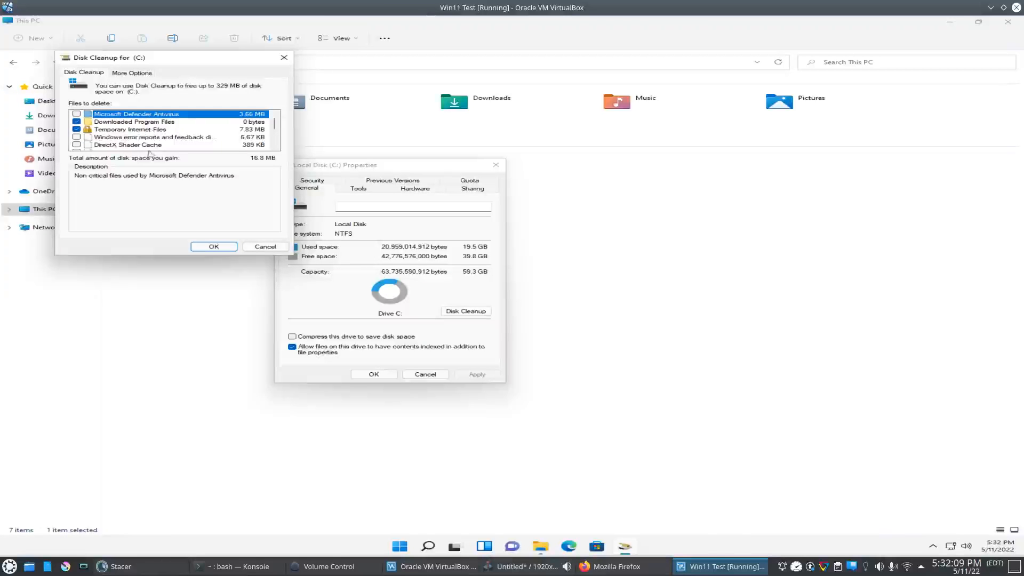
click(76, 145)
scroll(90, 131, down, 1)
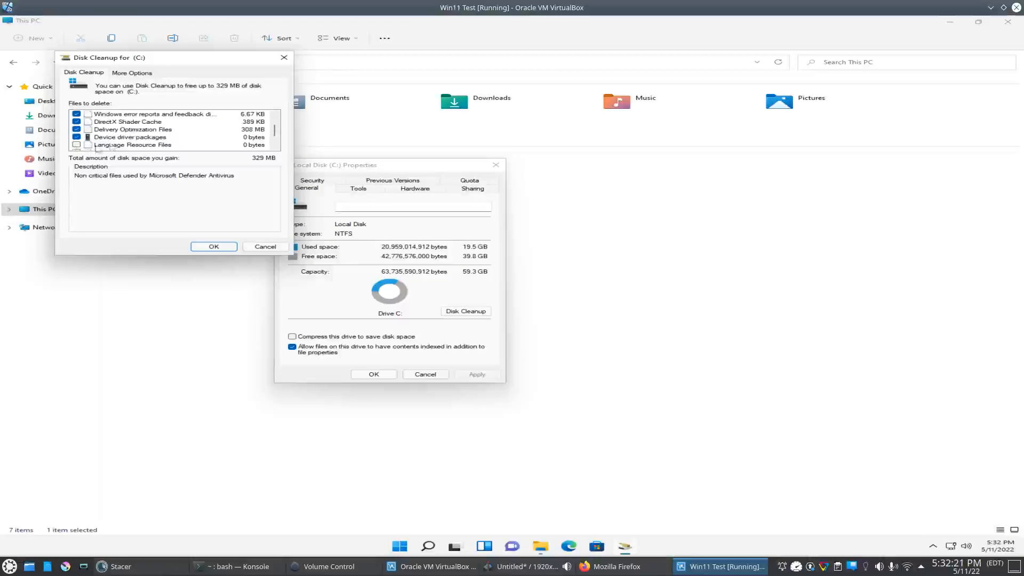
scroll(111, 142, down, 1)
click(78, 130)
click(77, 145)
scroll(103, 138, up, 2)
scroll(103, 138, down, 2)
scroll(103, 139, up, 2)
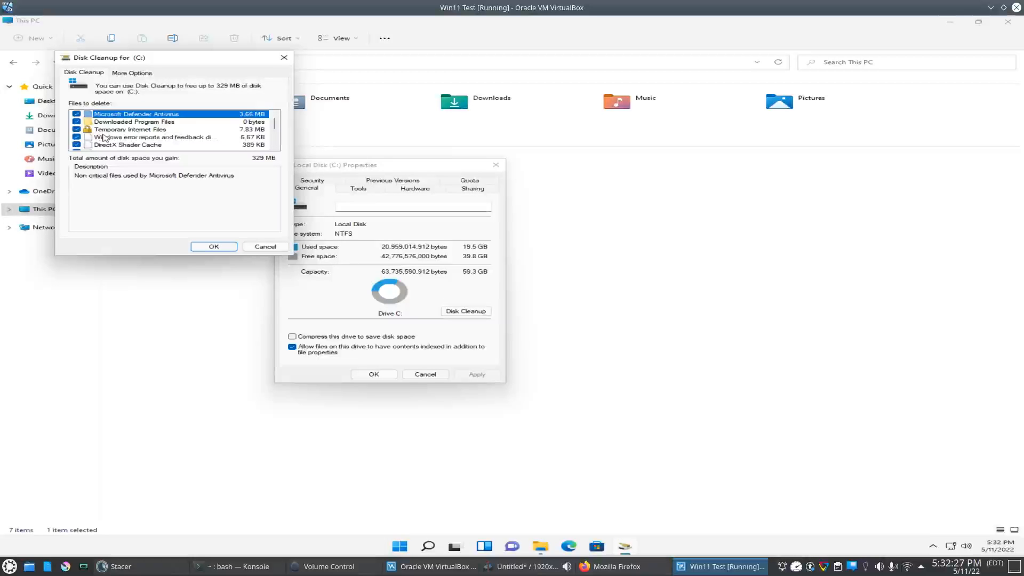
scroll(105, 139, down, 2)
Run the cleanup, permanently deleting the marked files, and close the Local Disk (C:) properties.
click(199, 246)
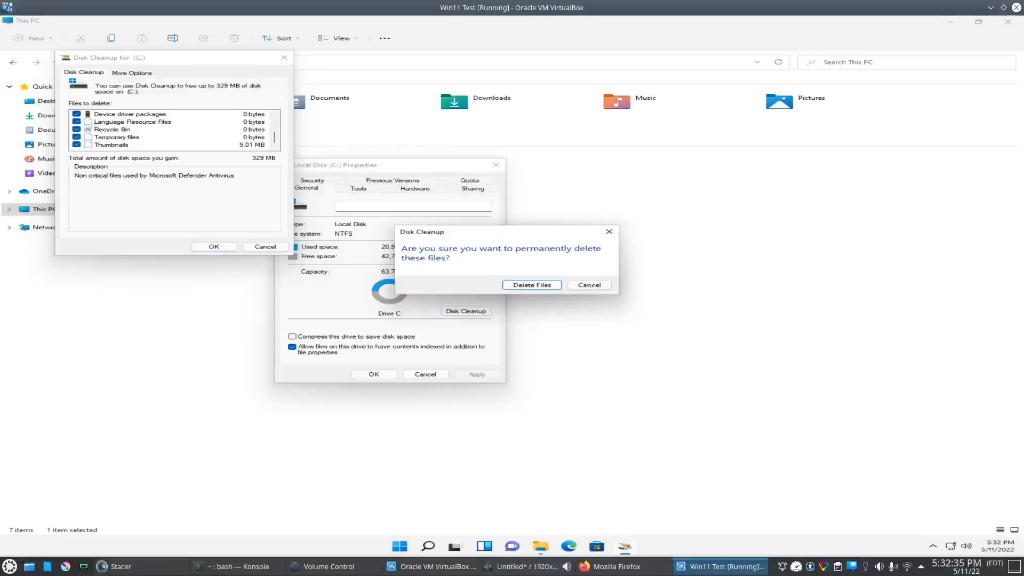
click(544, 285)
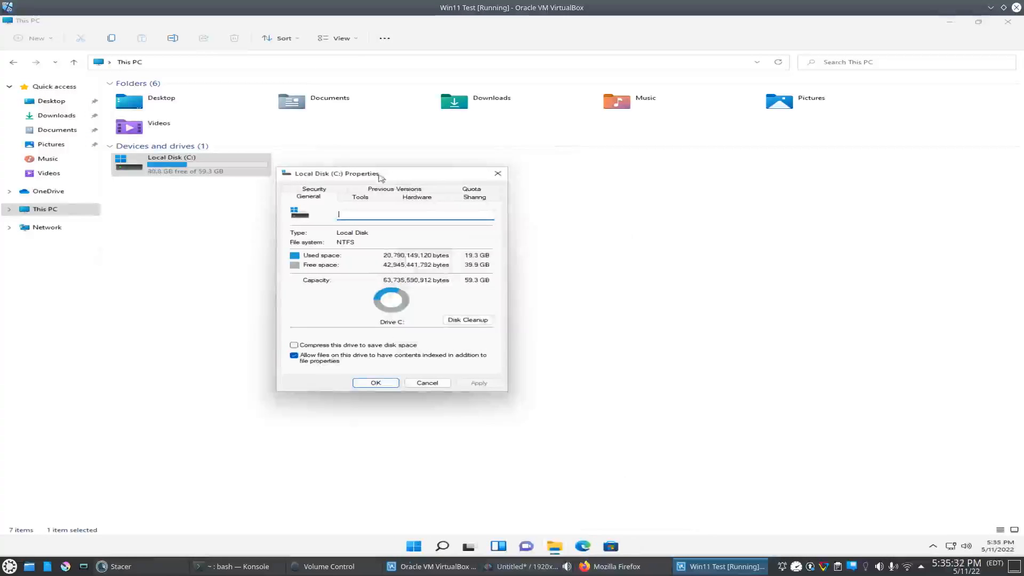
drag(377, 169, 403, 180)
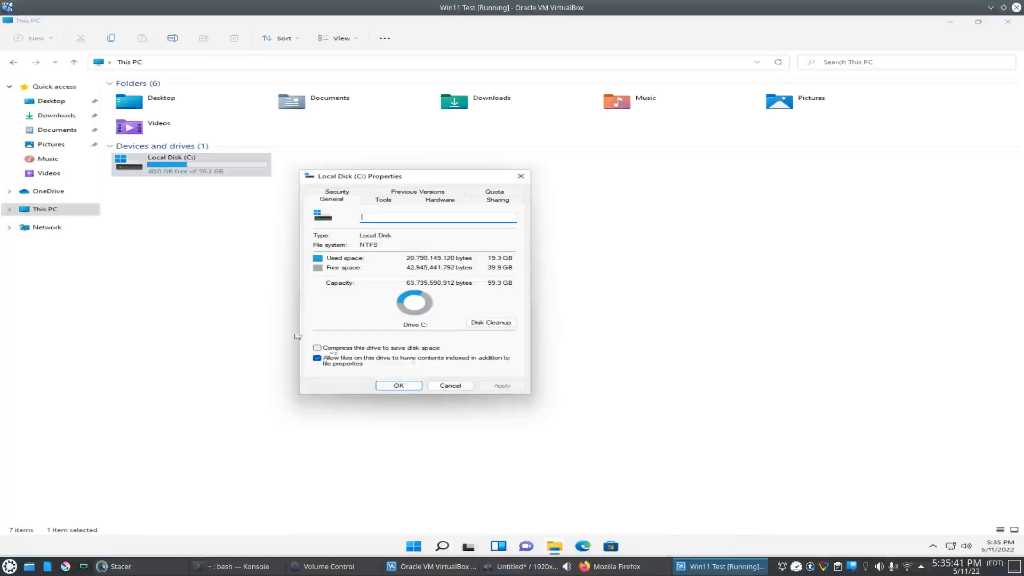
click(404, 388)
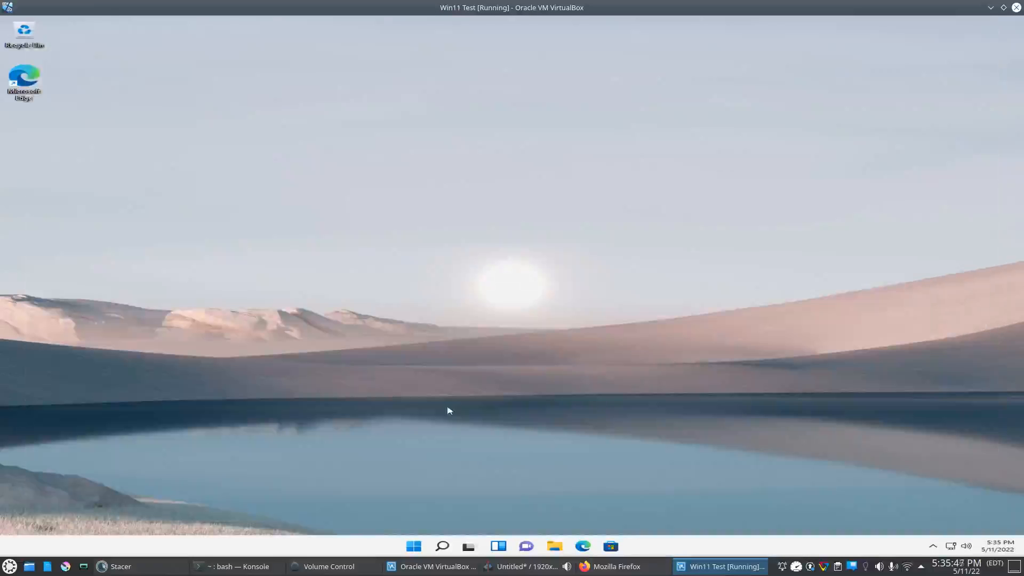
Uninstall Microsoft Solitaire Collection and Disney+ from the pinned apps in the Start menu.
click(414, 546)
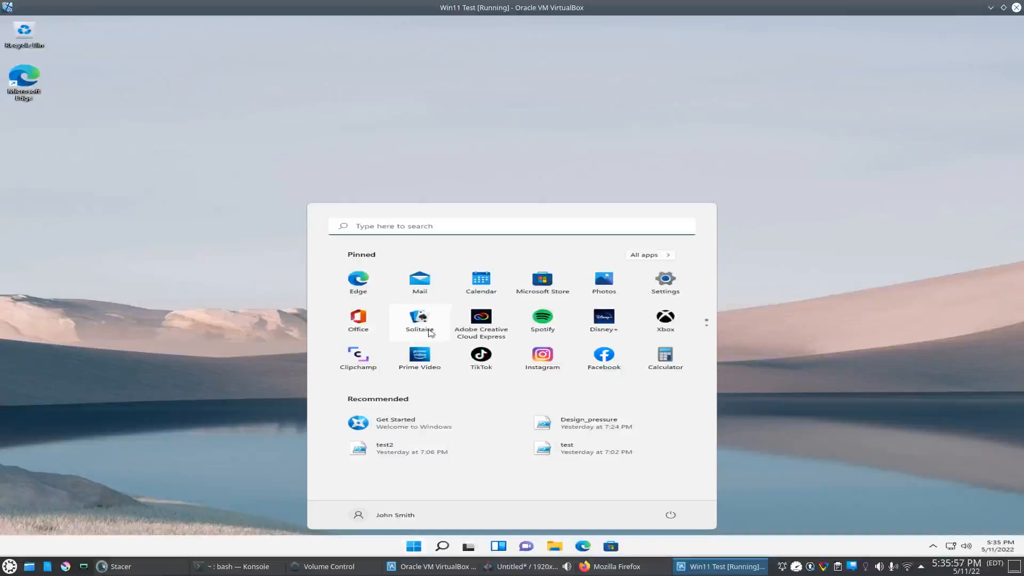
right_click(431, 330)
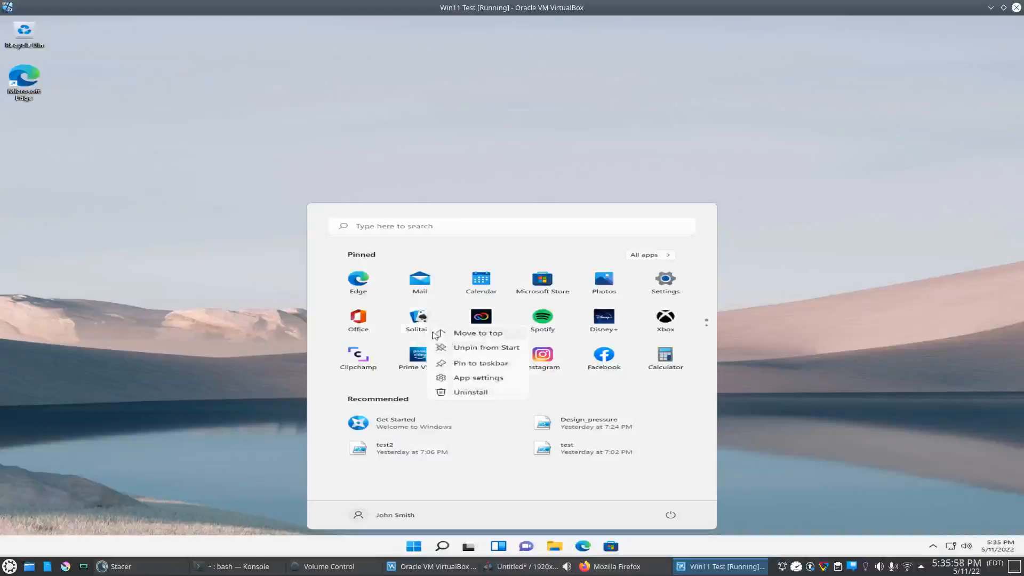
click(474, 397)
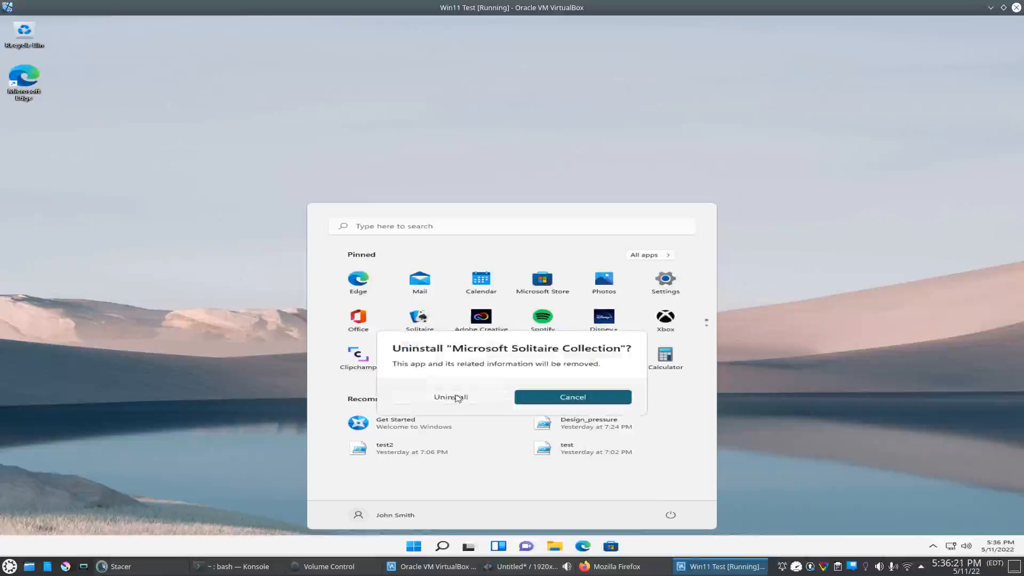
click(457, 400)
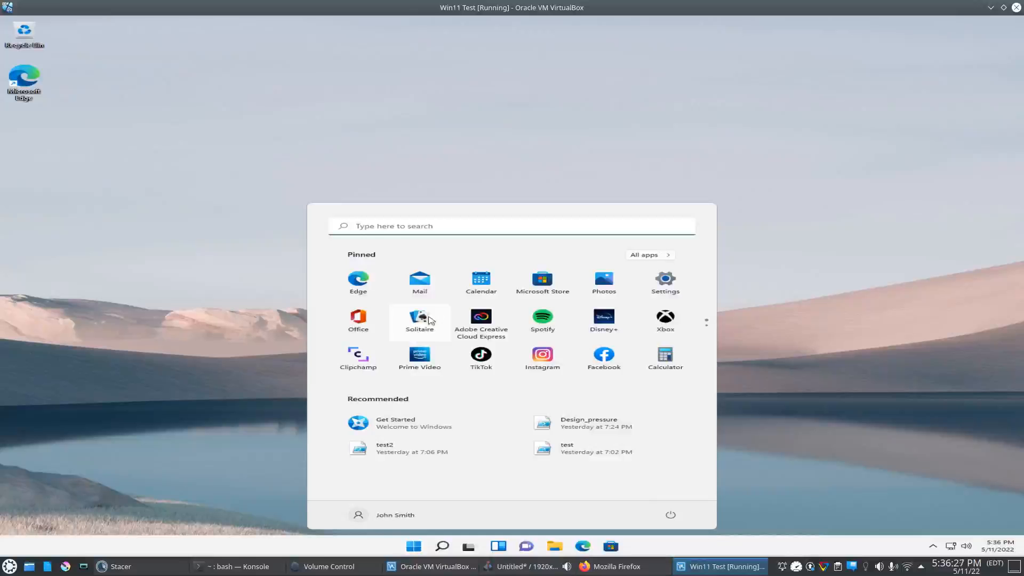
right_click(609, 330)
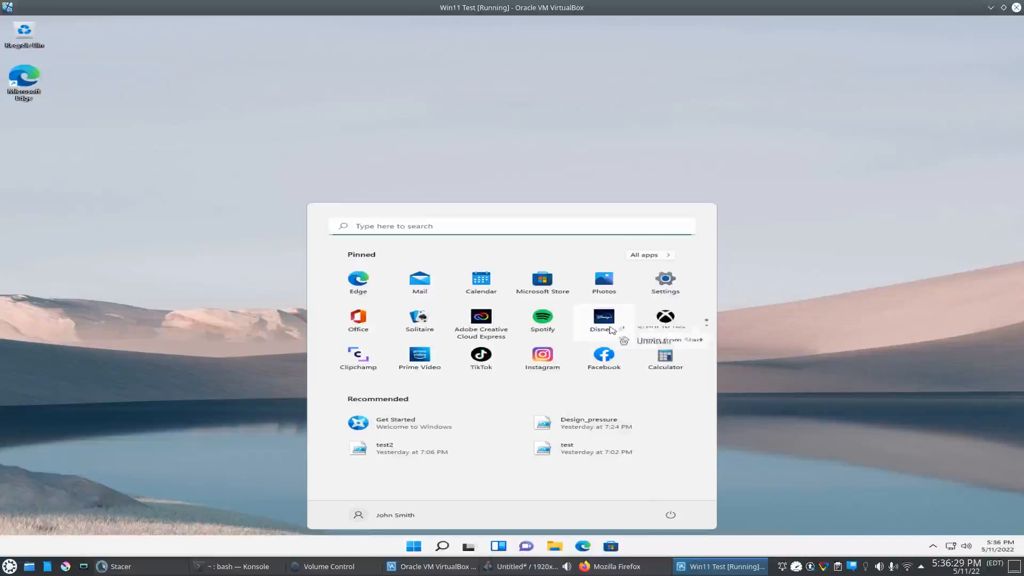
click(639, 368)
click(495, 397)
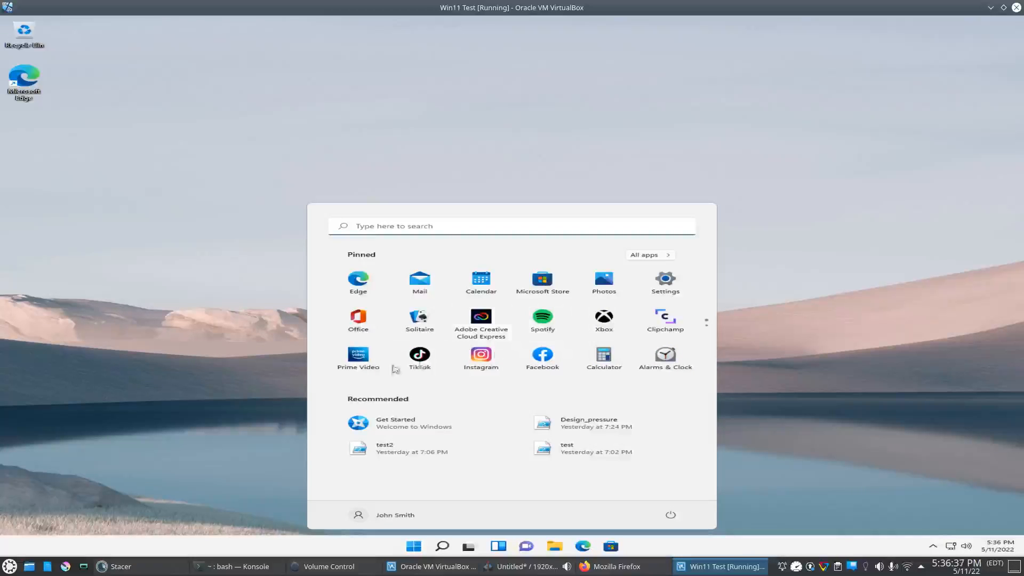
Uninstall the pinned Prime Video and TikTok apps.
right_click(356, 354)
click(384, 404)
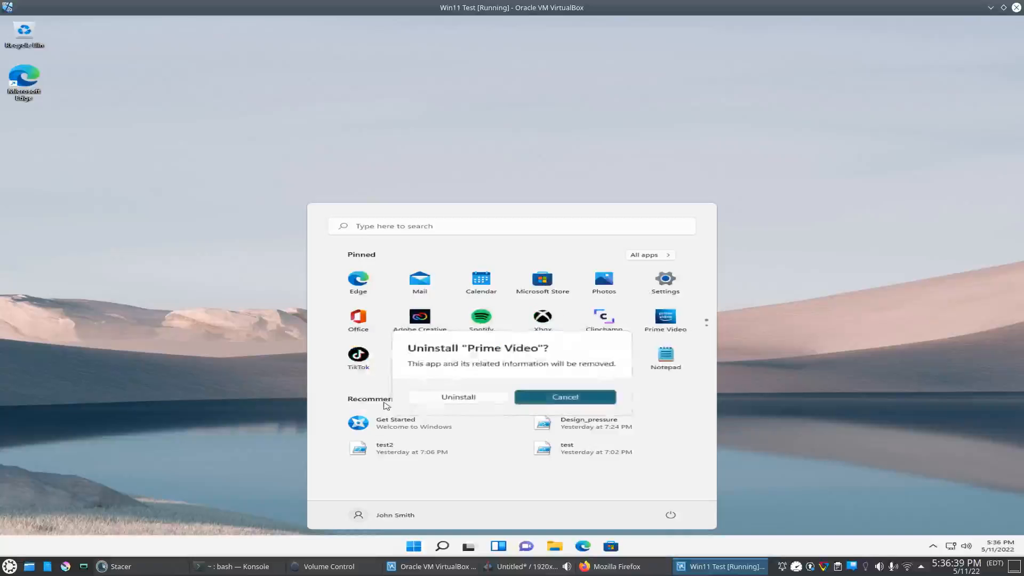
click(491, 402)
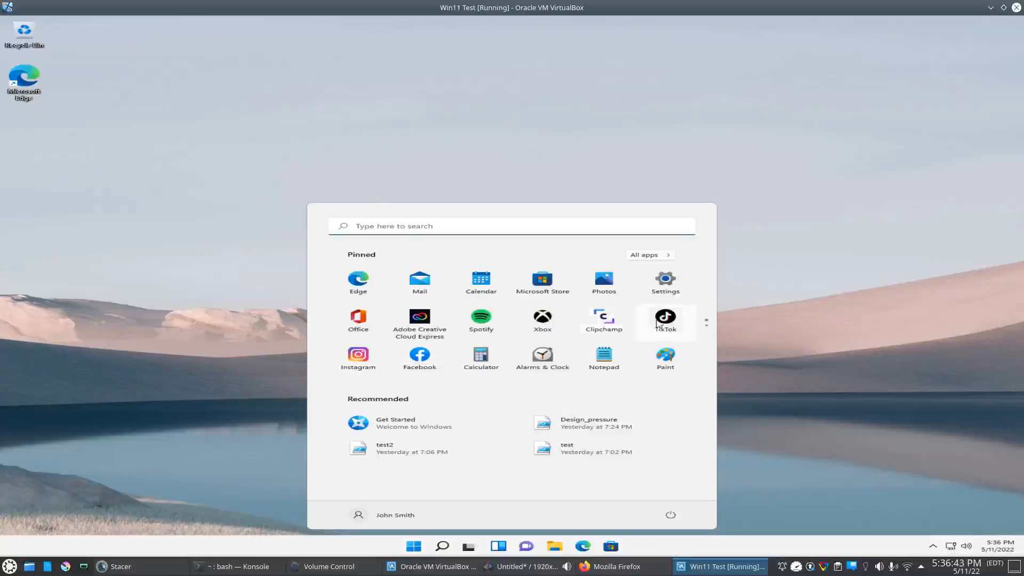
right_click(657, 323)
click(689, 356)
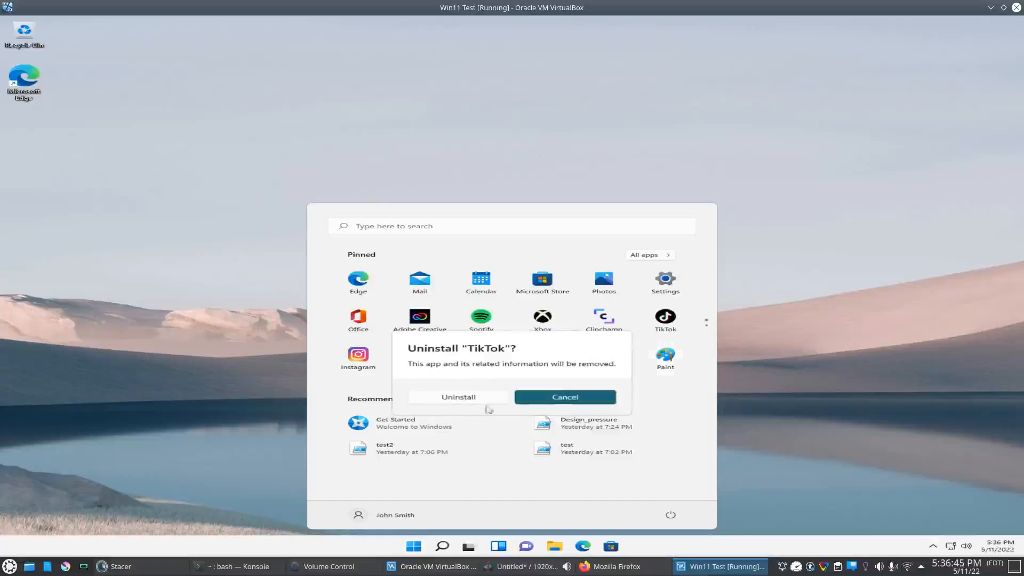
click(460, 398)
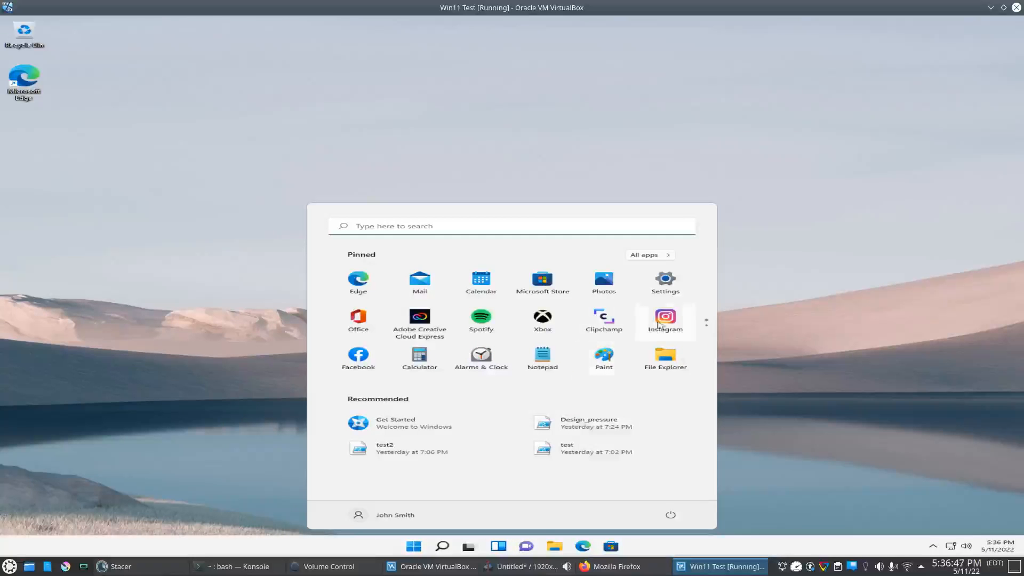
Uninstall the pinned Instagram and Facebook apps.
right_click(658, 323)
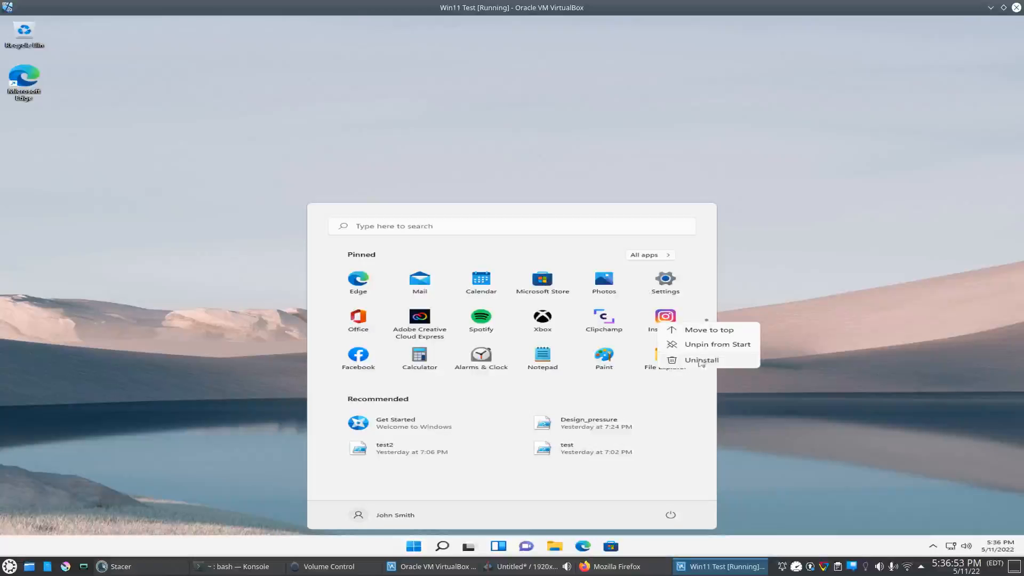
click(702, 361)
click(466, 397)
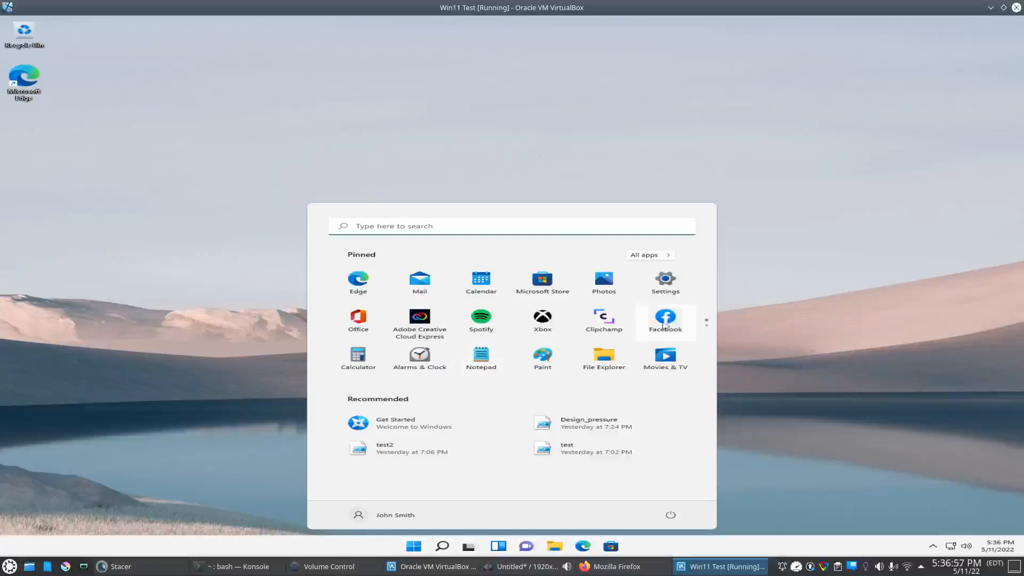
right_click(662, 325)
click(689, 363)
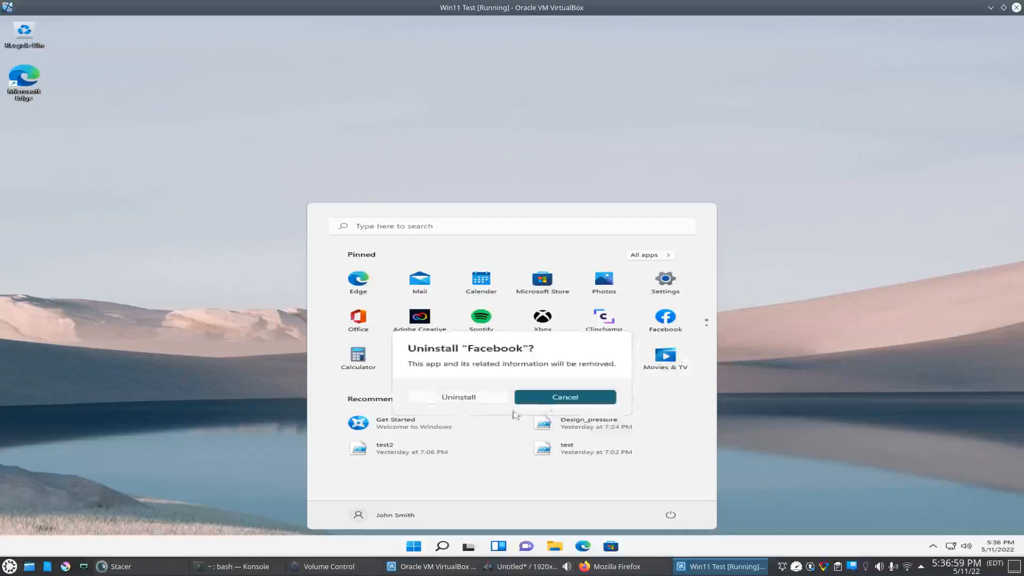
click(482, 401)
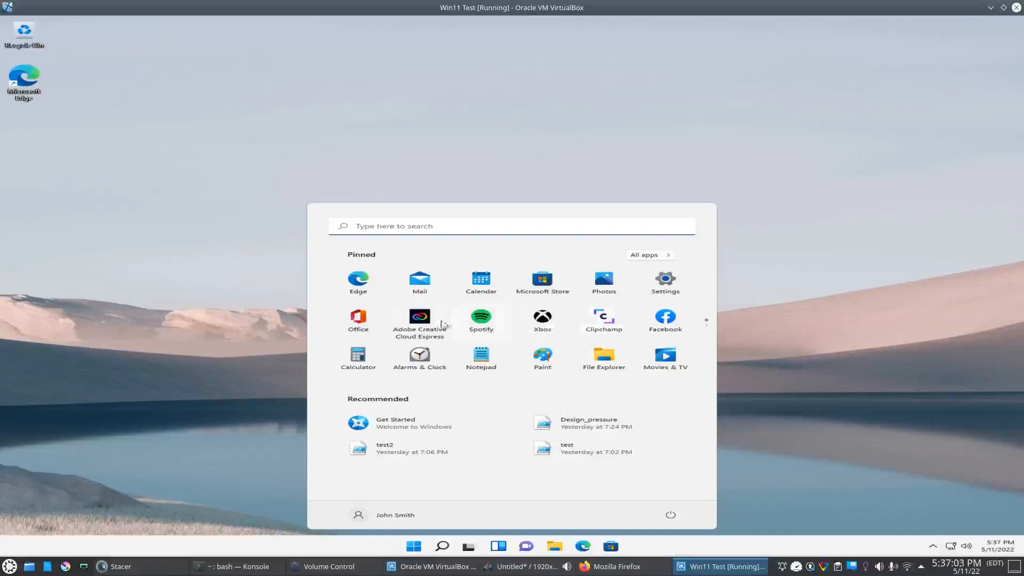
Try to uninstall the pinned Xbox app.
right_click(546, 323)
click(577, 386)
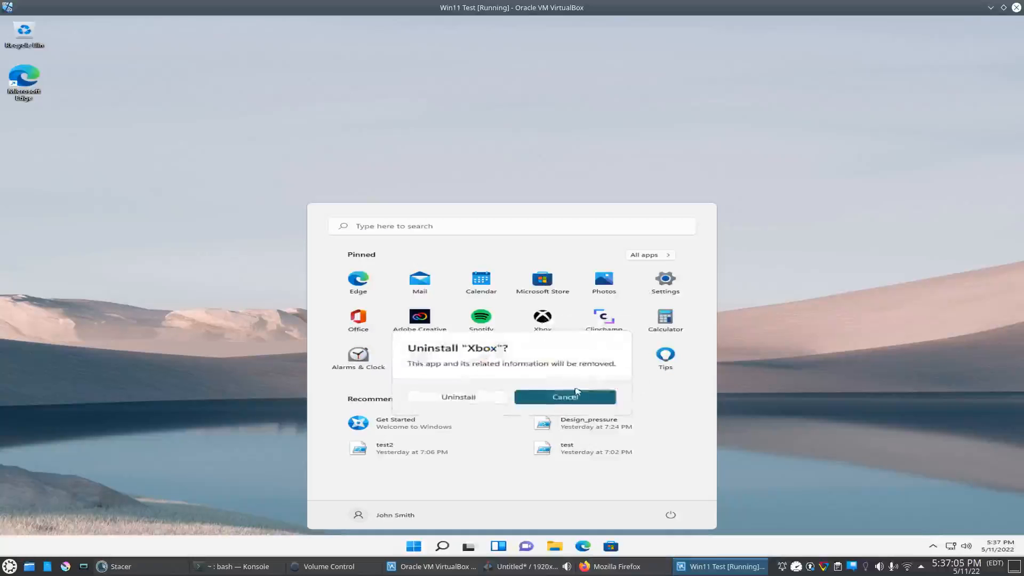
click(471, 398)
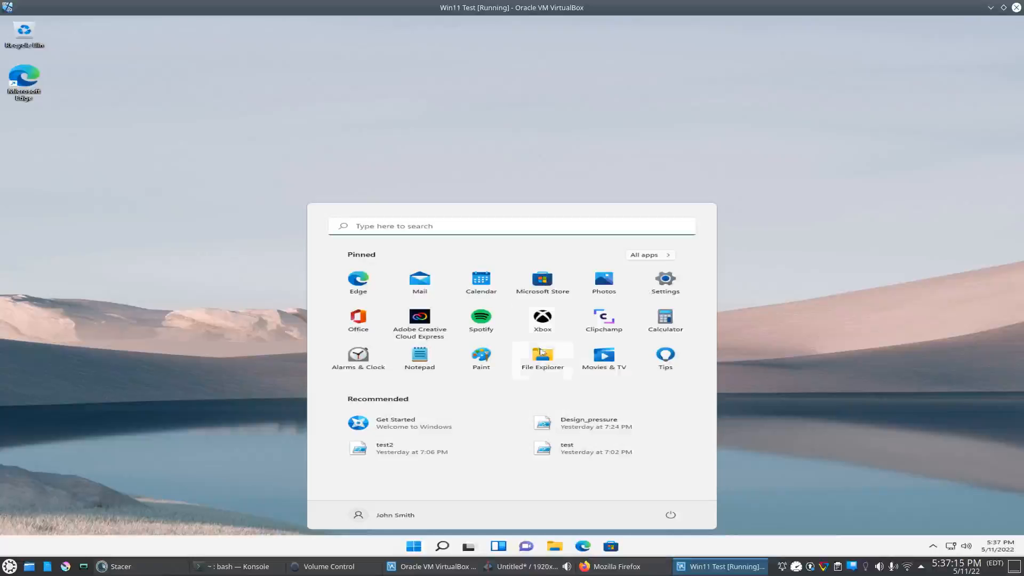
Uninstall the pinned Spotify and Xbox apps and close the Start menu.
right_click(485, 322)
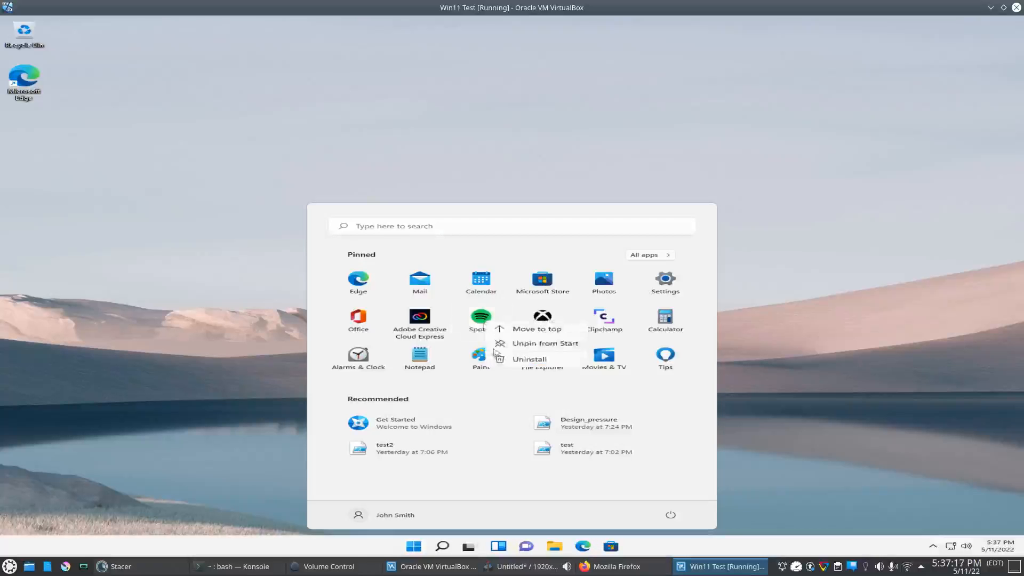
click(513, 360)
click(465, 397)
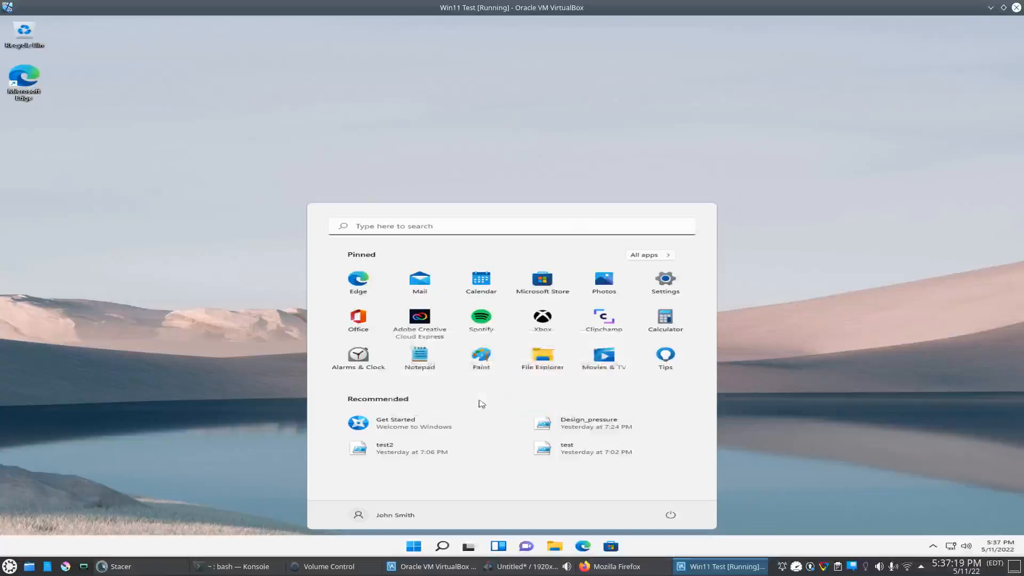
right_click(483, 322)
click(516, 378)
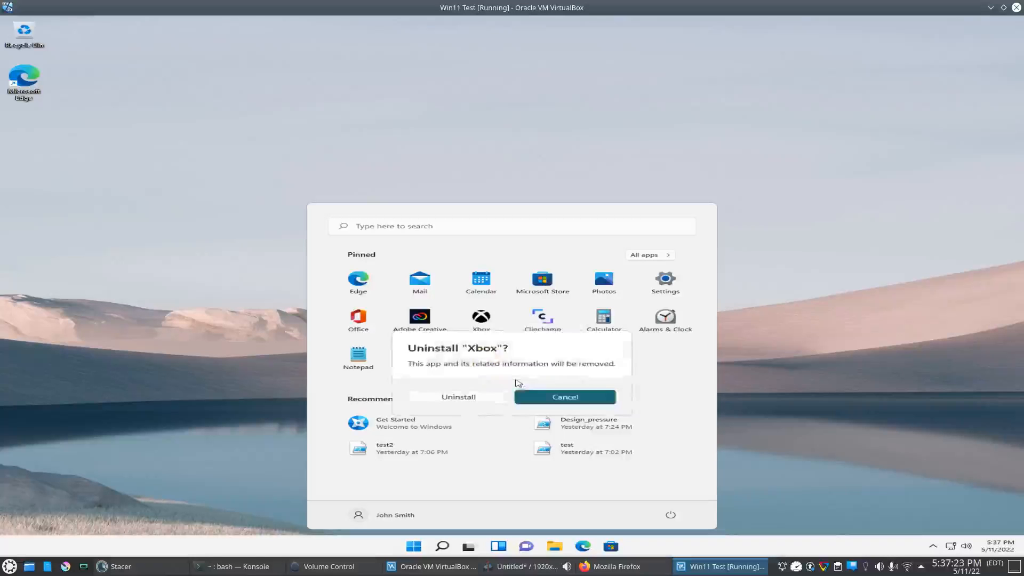
click(476, 404)
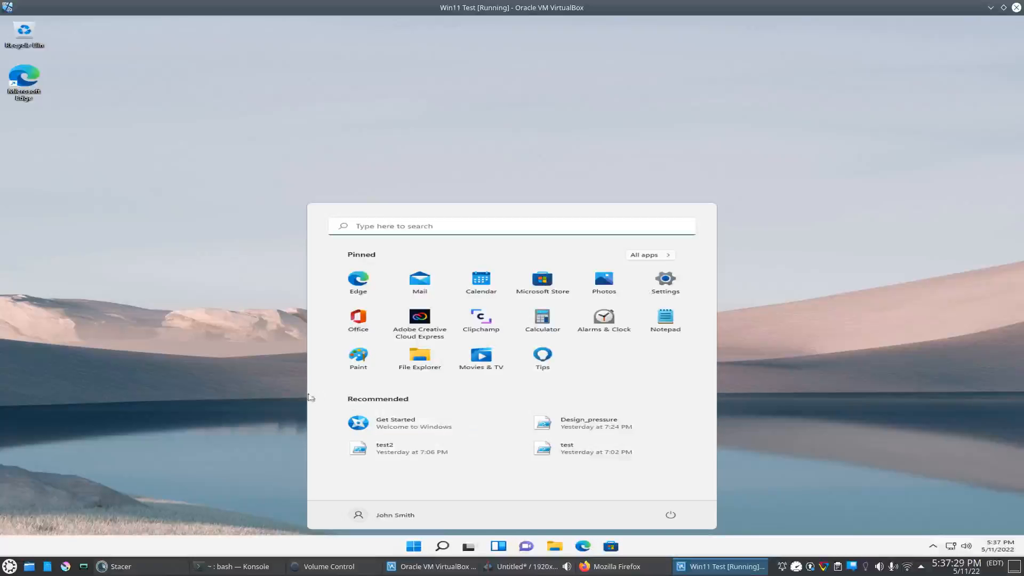
click(332, 161)
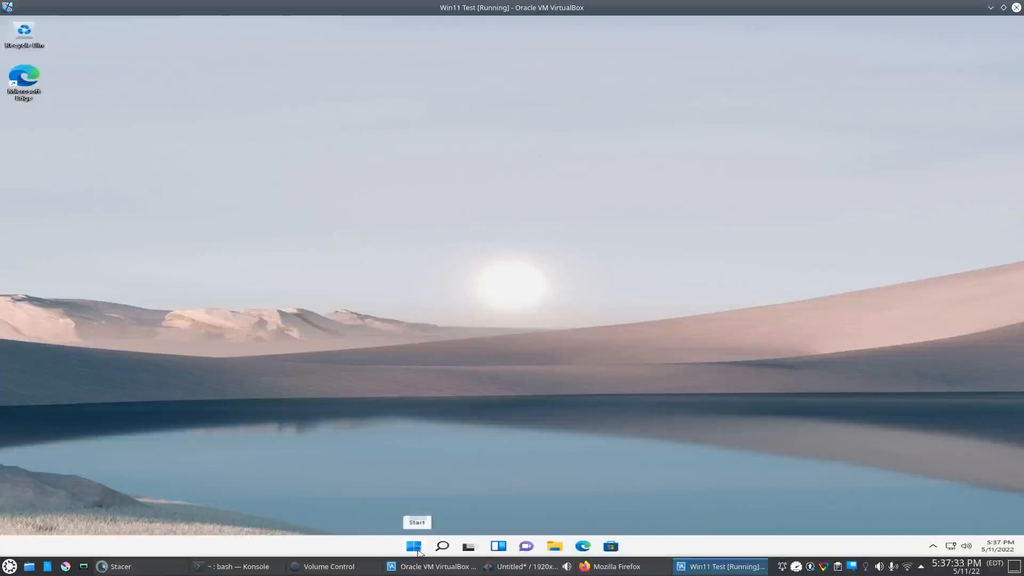
Open the Apps & features page of Windows Settings and maximize its window.
right_click(417, 545)
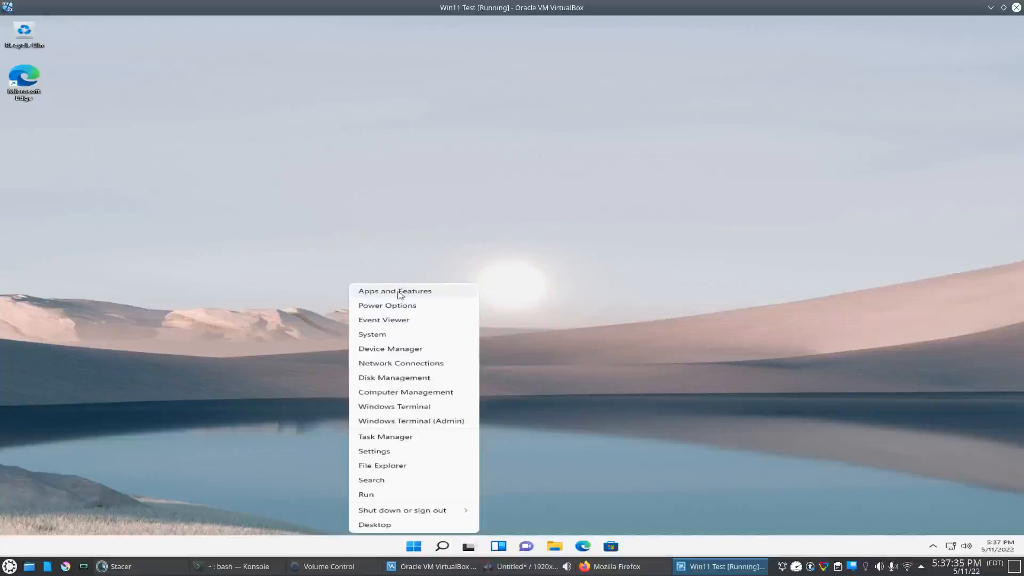
click(400, 292)
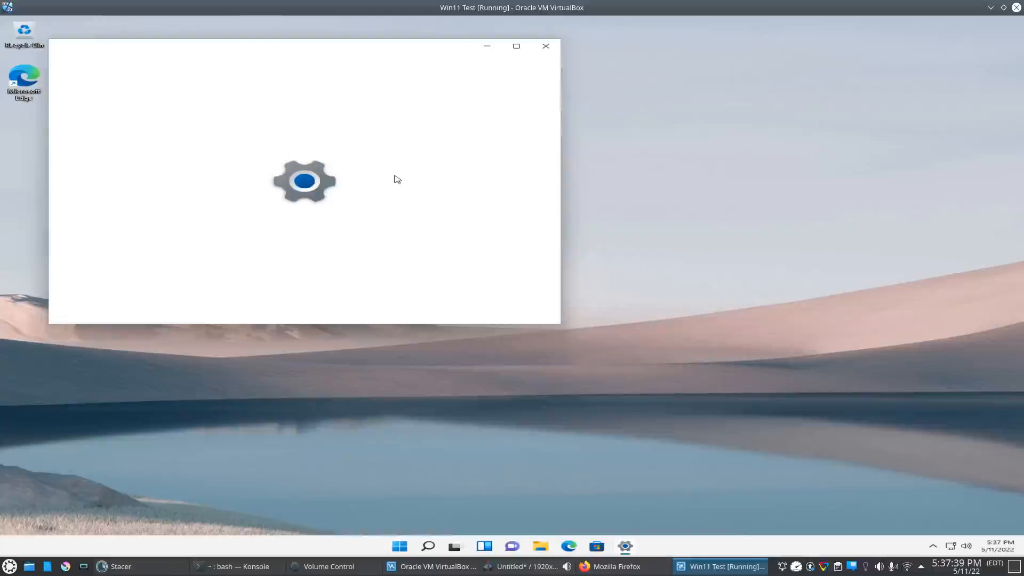
drag(368, 48, 398, 60)
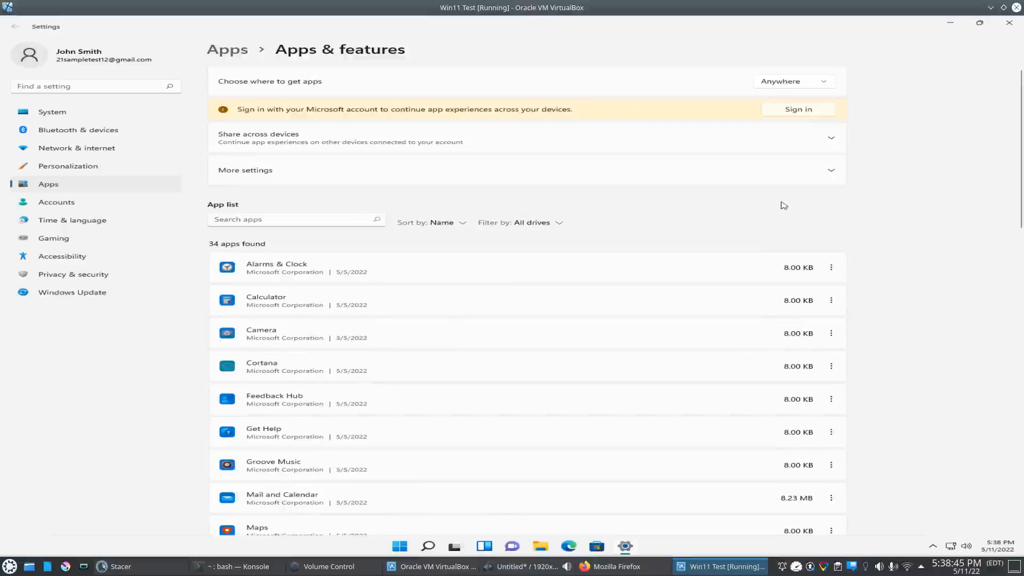
Find Microsoft News in the list of installed apps and uninstall it.
scroll(480, 317, down, 2)
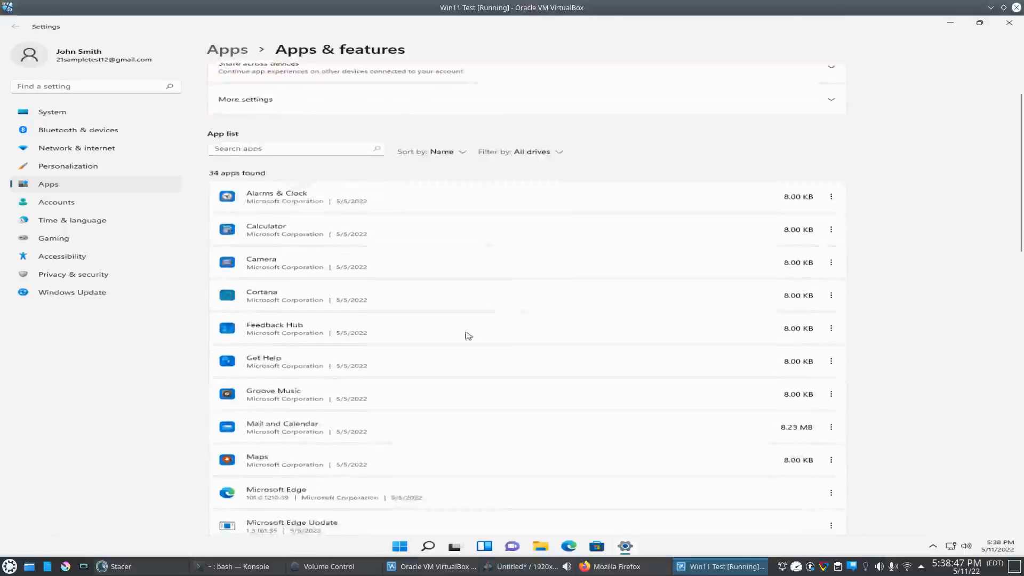
scroll(468, 336, down, 2)
scroll(462, 341, down, 4)
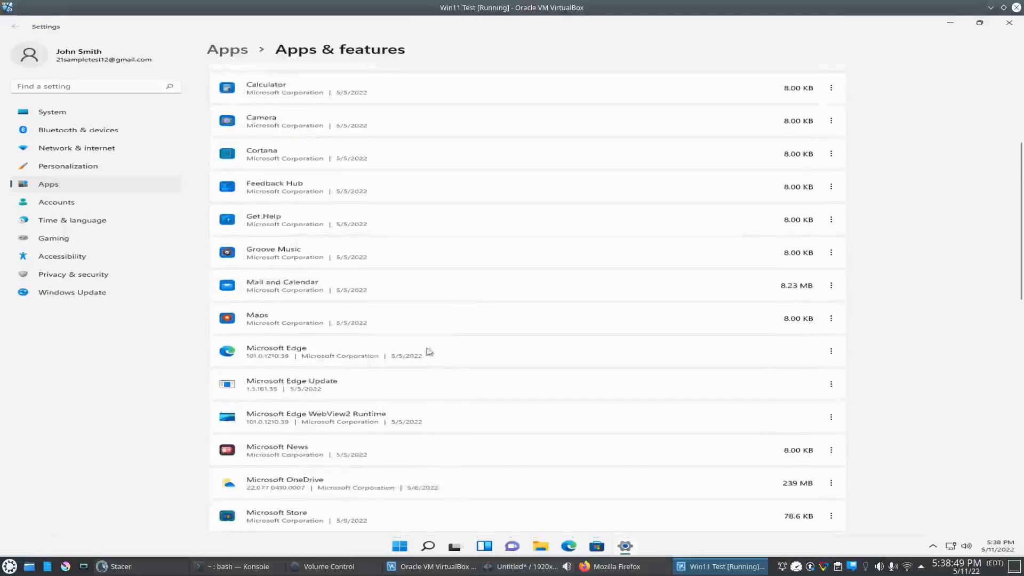
scroll(412, 365, down, 2)
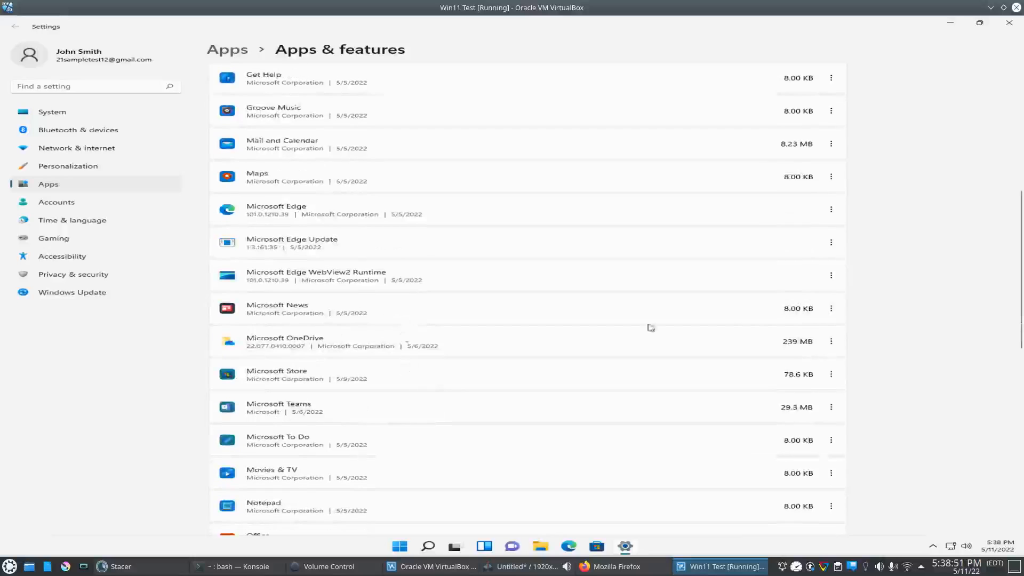
click(831, 309)
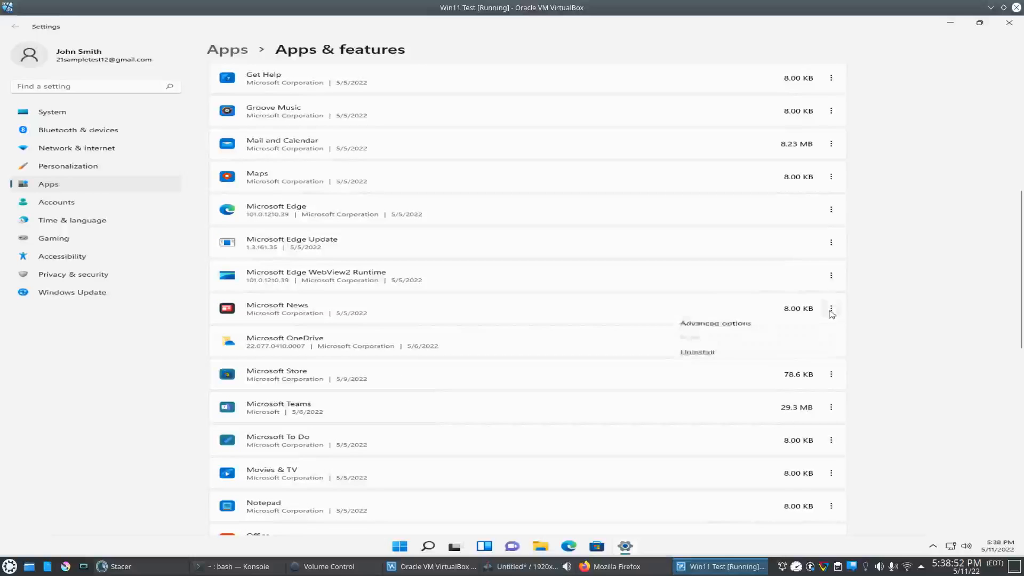
click(712, 359)
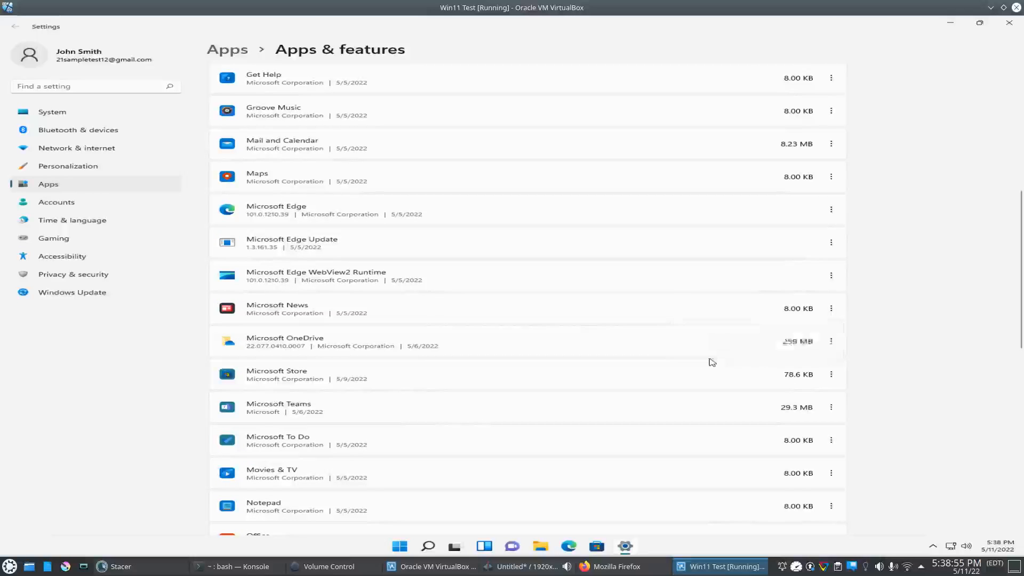
click(806, 358)
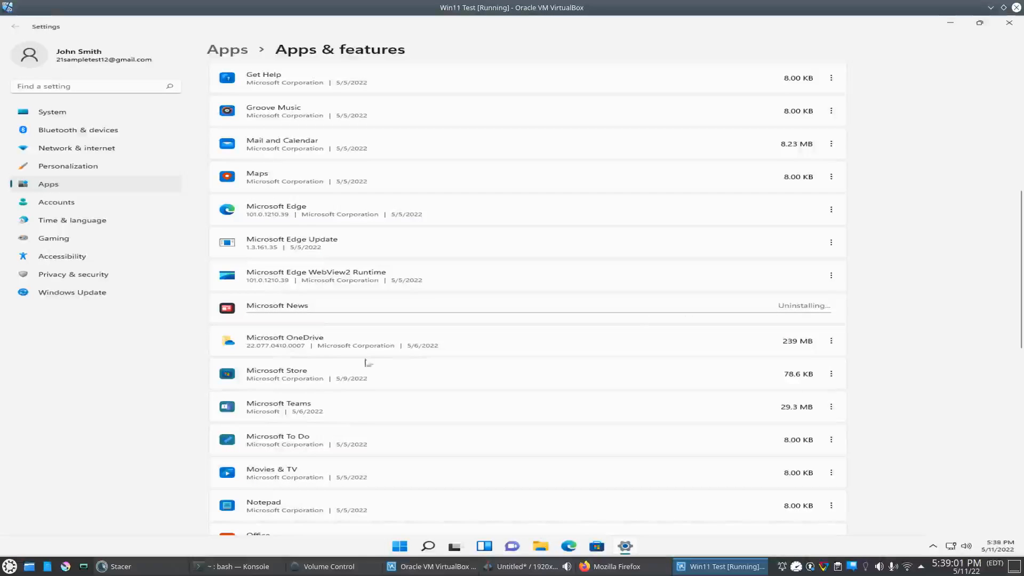
Uninstall Microsoft OneDrive and Microsoft Teams from the list of installed apps.
click(830, 343)
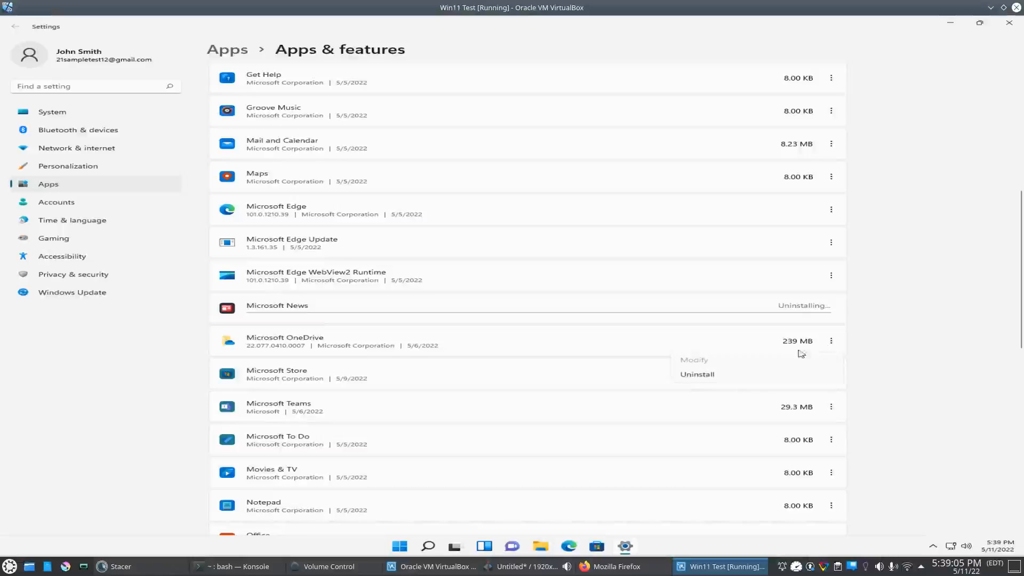
click(713, 374)
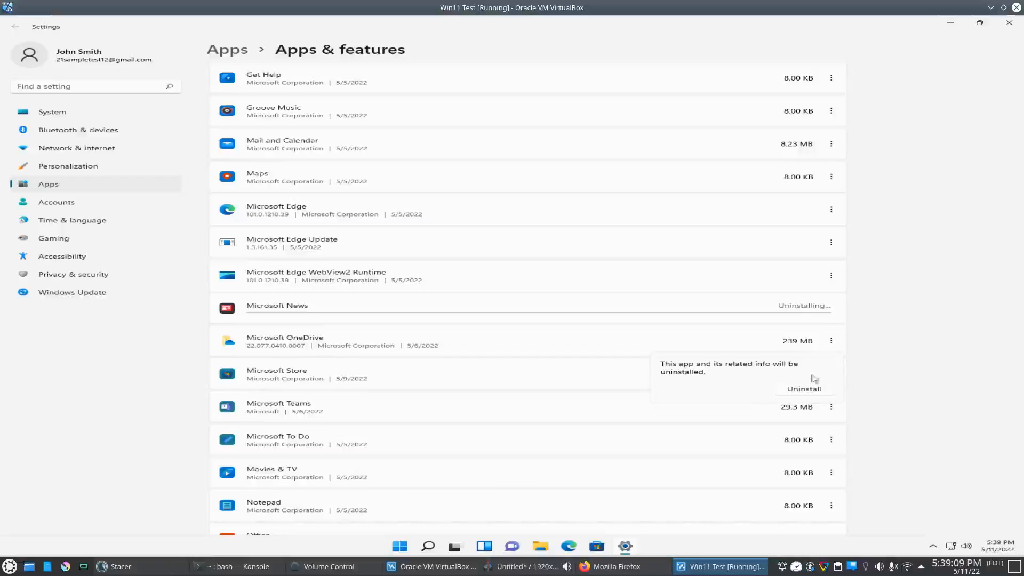
click(802, 388)
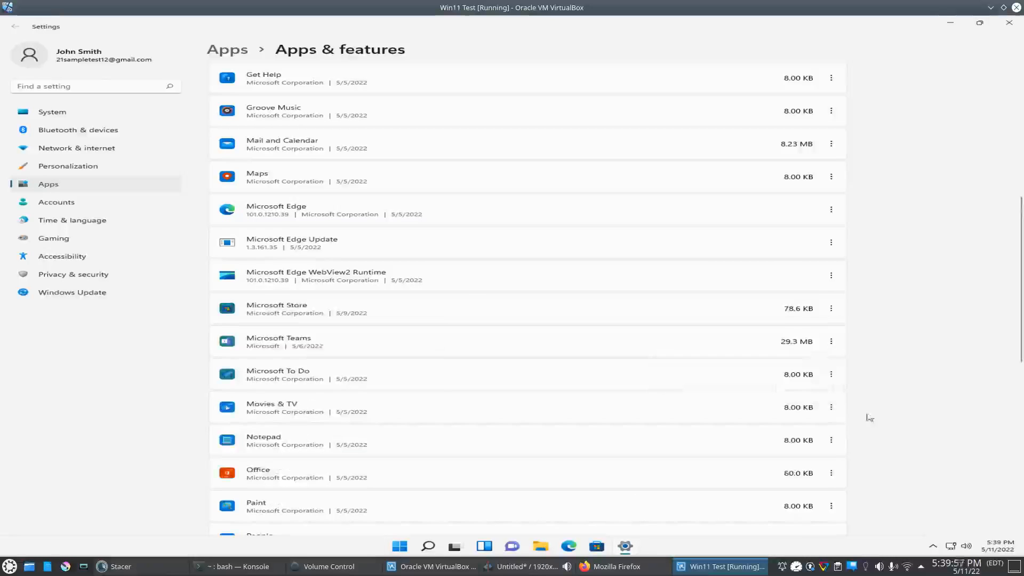
click(830, 341)
click(704, 391)
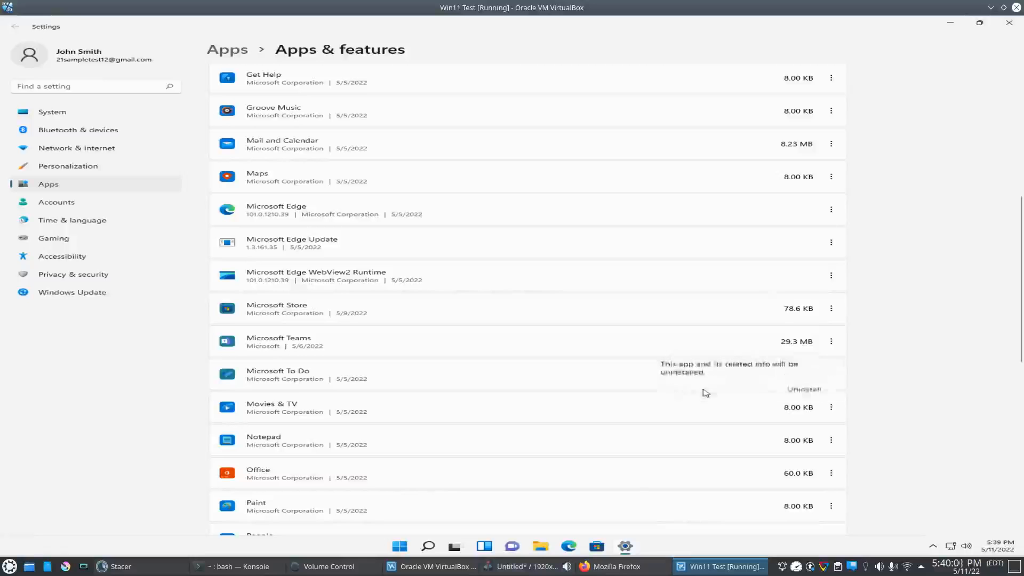
click(789, 393)
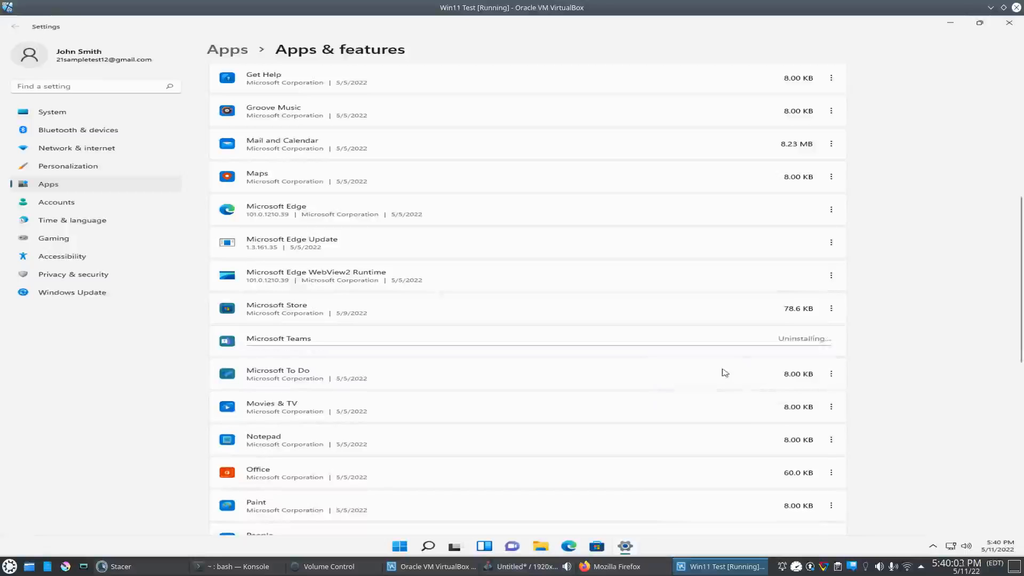
Check whether Xbox Game Bar can be uninstalled, and uninstall Xbox Live from the list of installed apps.
scroll(693, 423, down, 3)
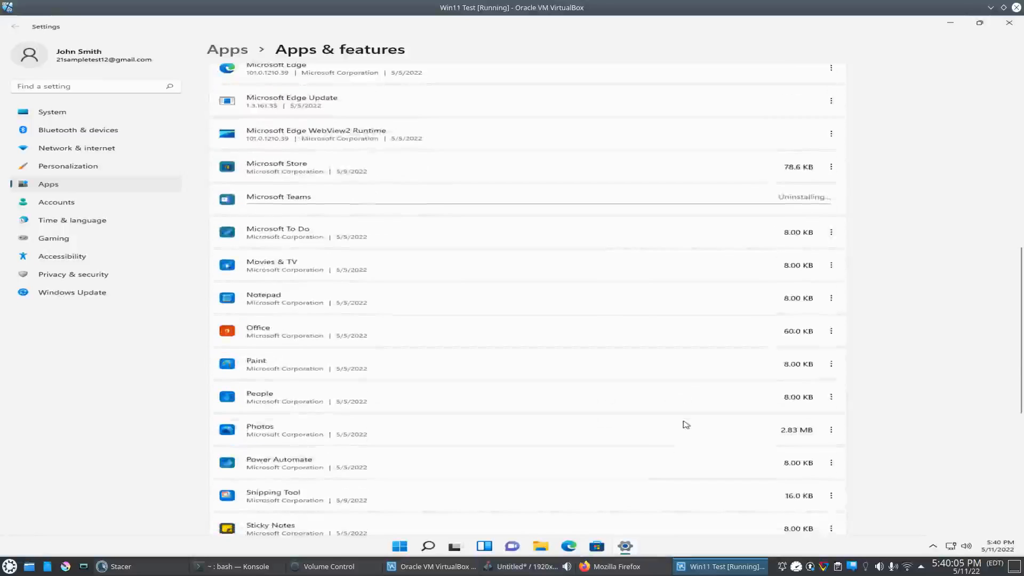
scroll(686, 424, down, 5)
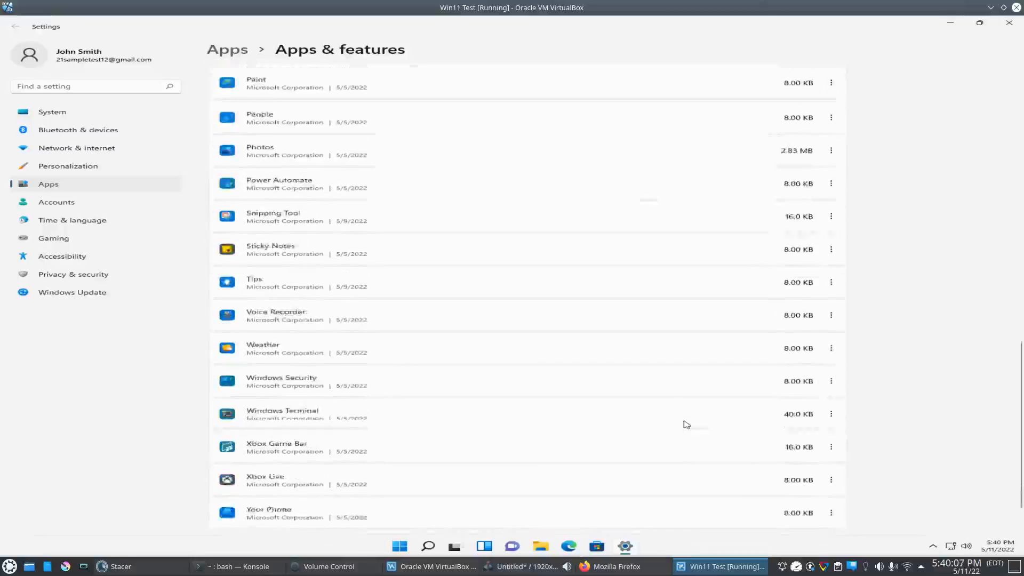
click(830, 411)
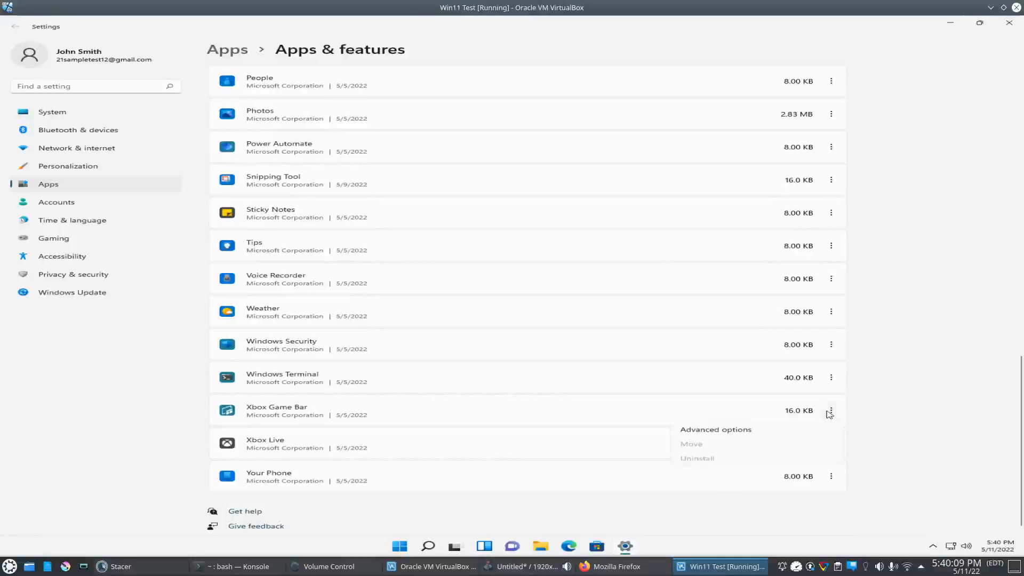
click(884, 421)
click(831, 444)
click(699, 491)
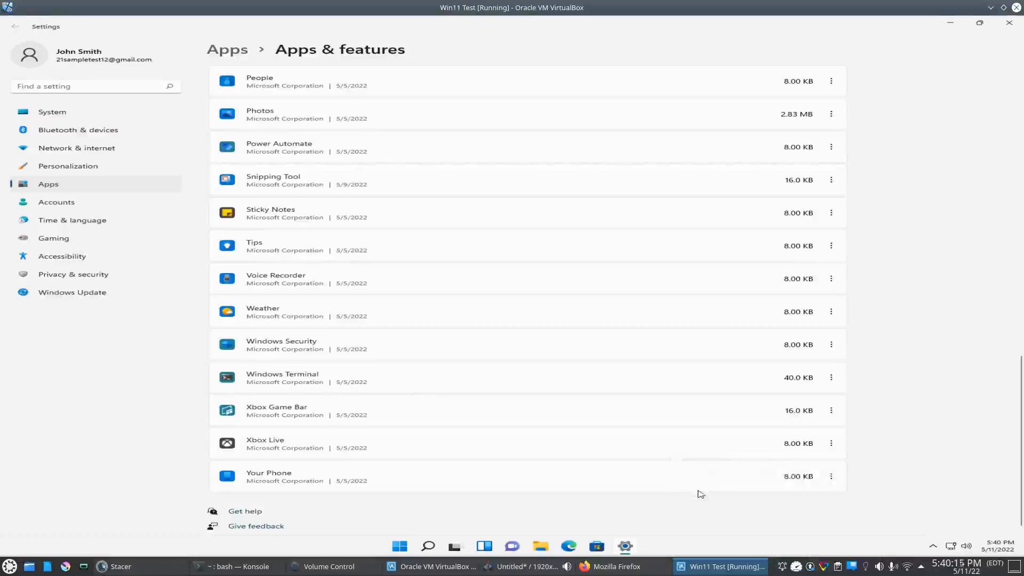
click(804, 492)
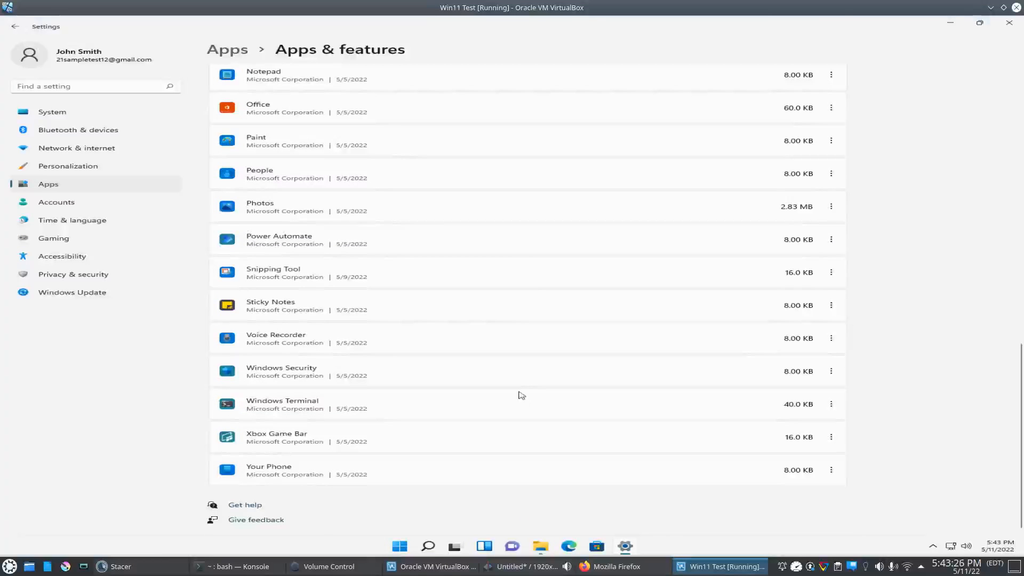
Review the remaining apps in the list of installed apps and close Windows Settings.
scroll(522, 395, up, 10)
scroll(523, 390, down, 10)
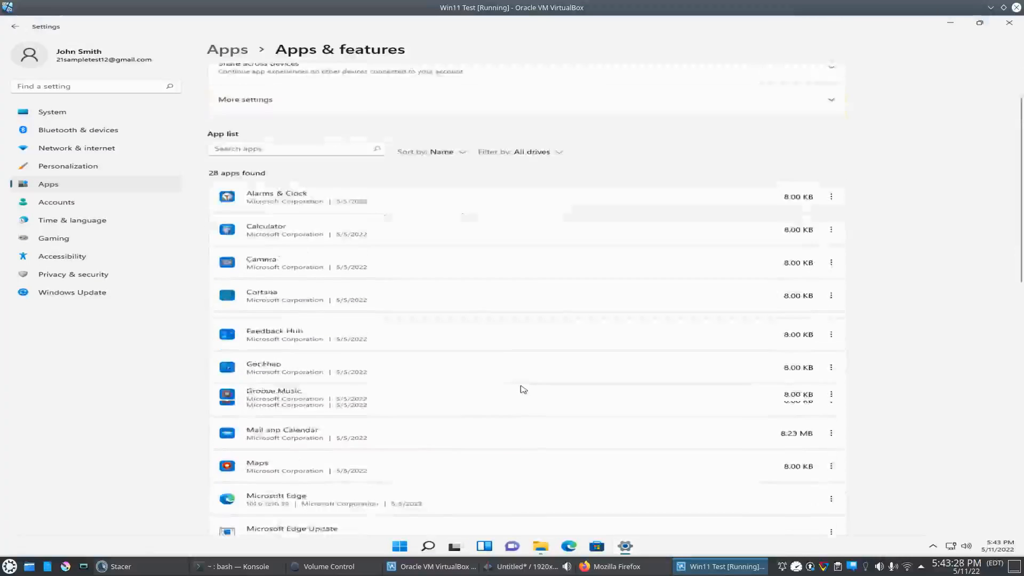
scroll(523, 389, up, 8)
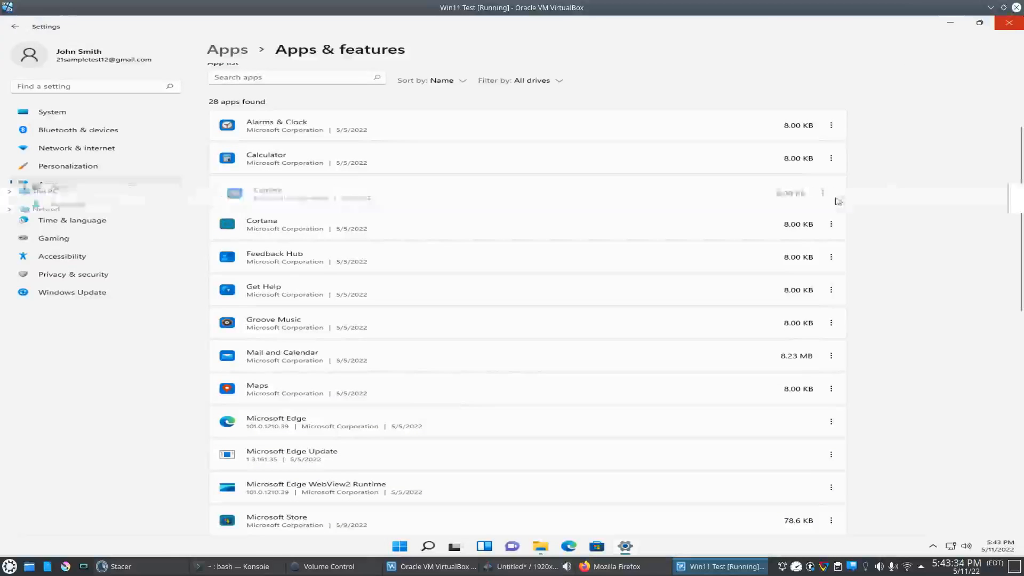
click(1007, 25)
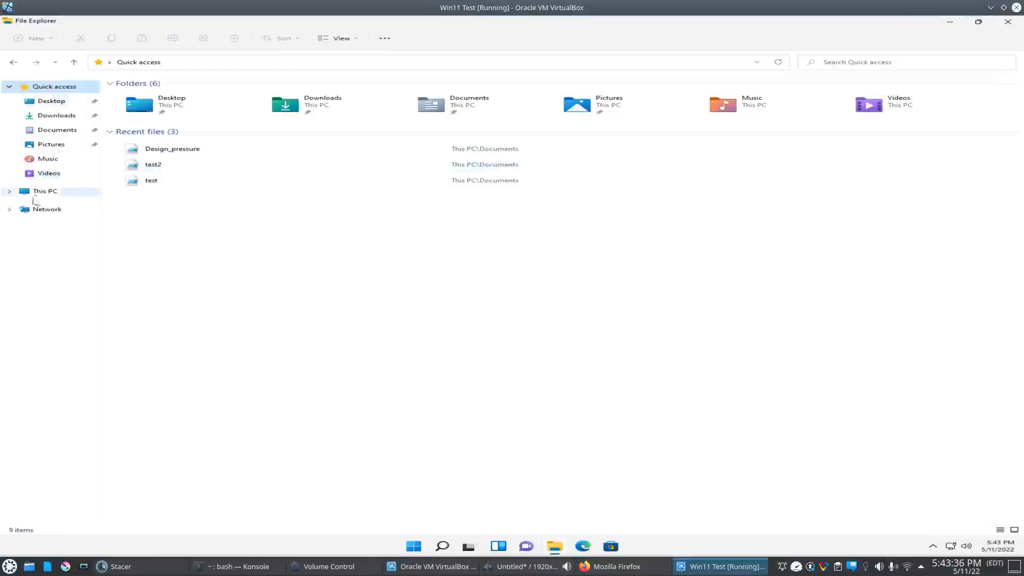
Check the free space on Local Disk (C:) under This PC and close File Explorer.
click(39, 191)
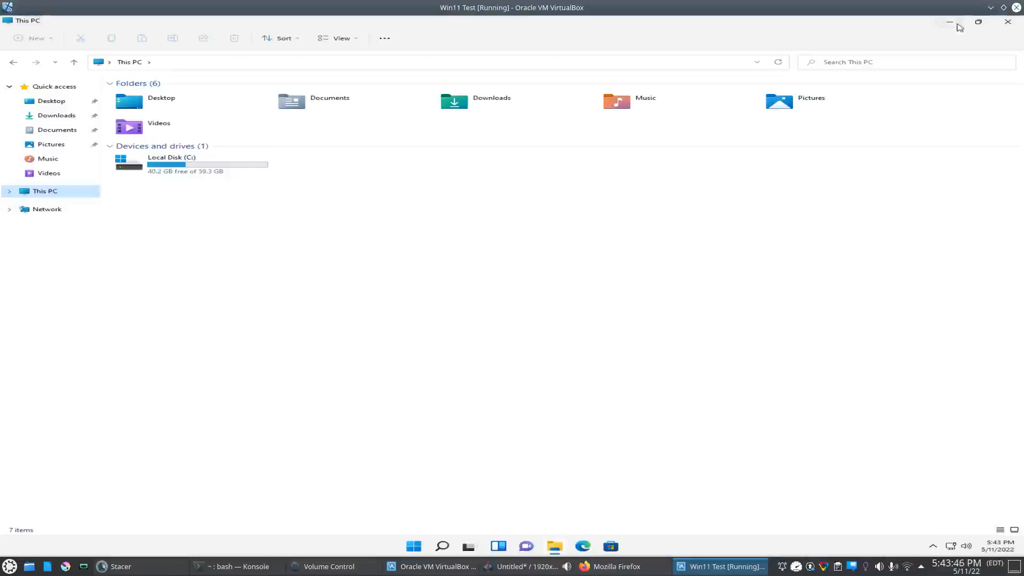
click(1009, 24)
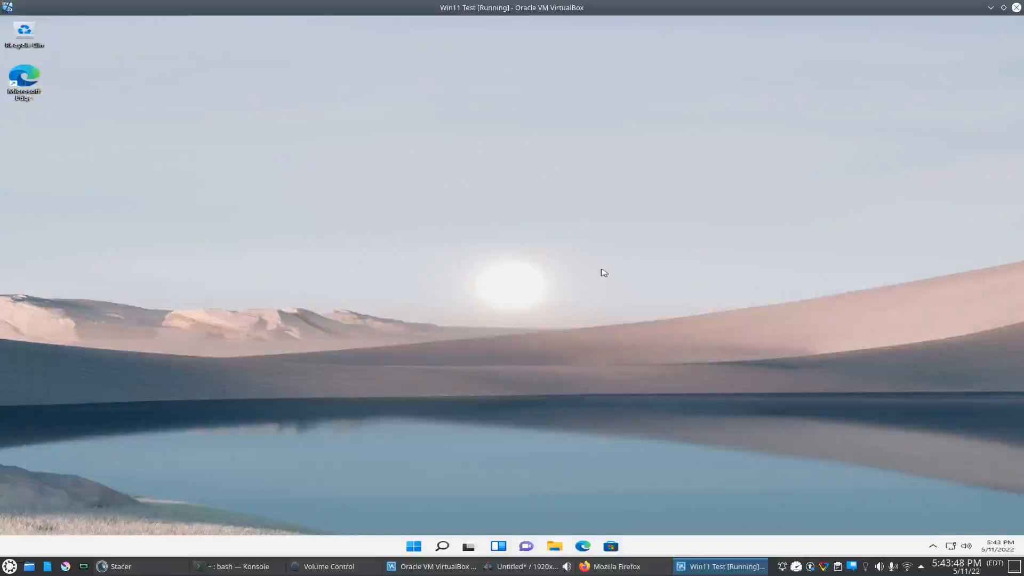